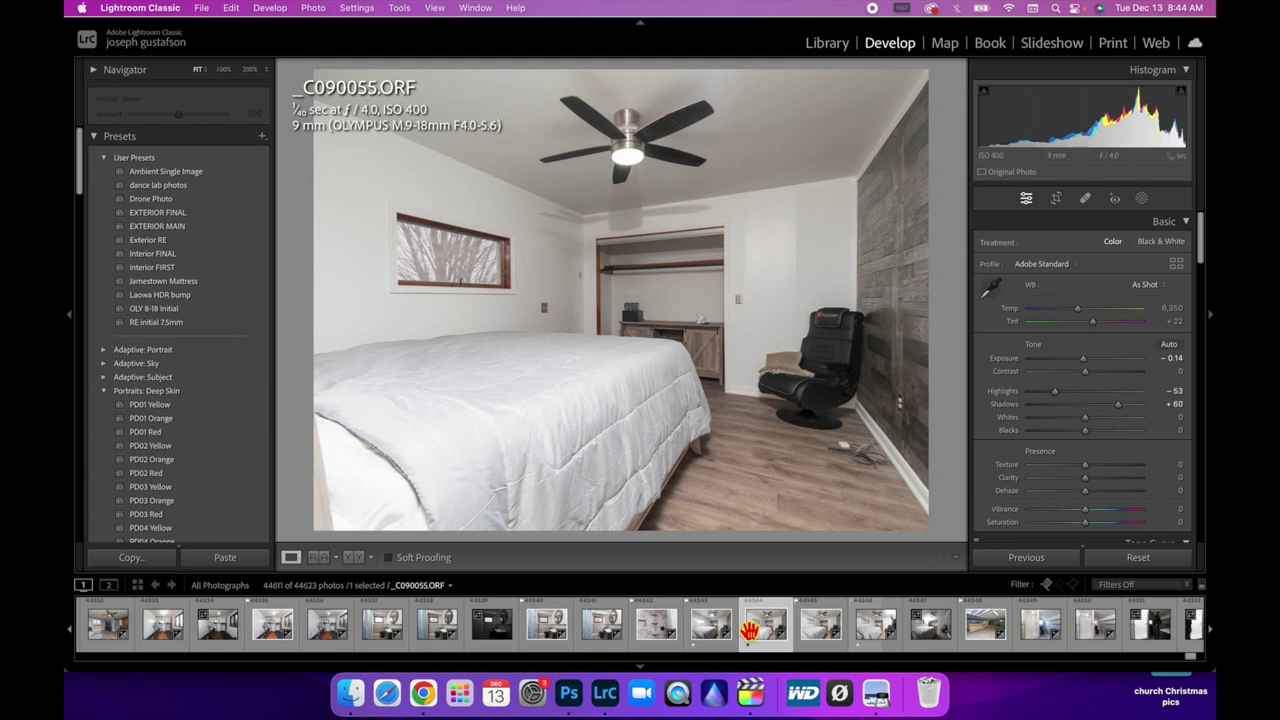
# Step: Compare the _C090054, _C090056 and _C090055 bedroom exposures, ending on _C090054.ORF
pyautogui.click(706, 638)
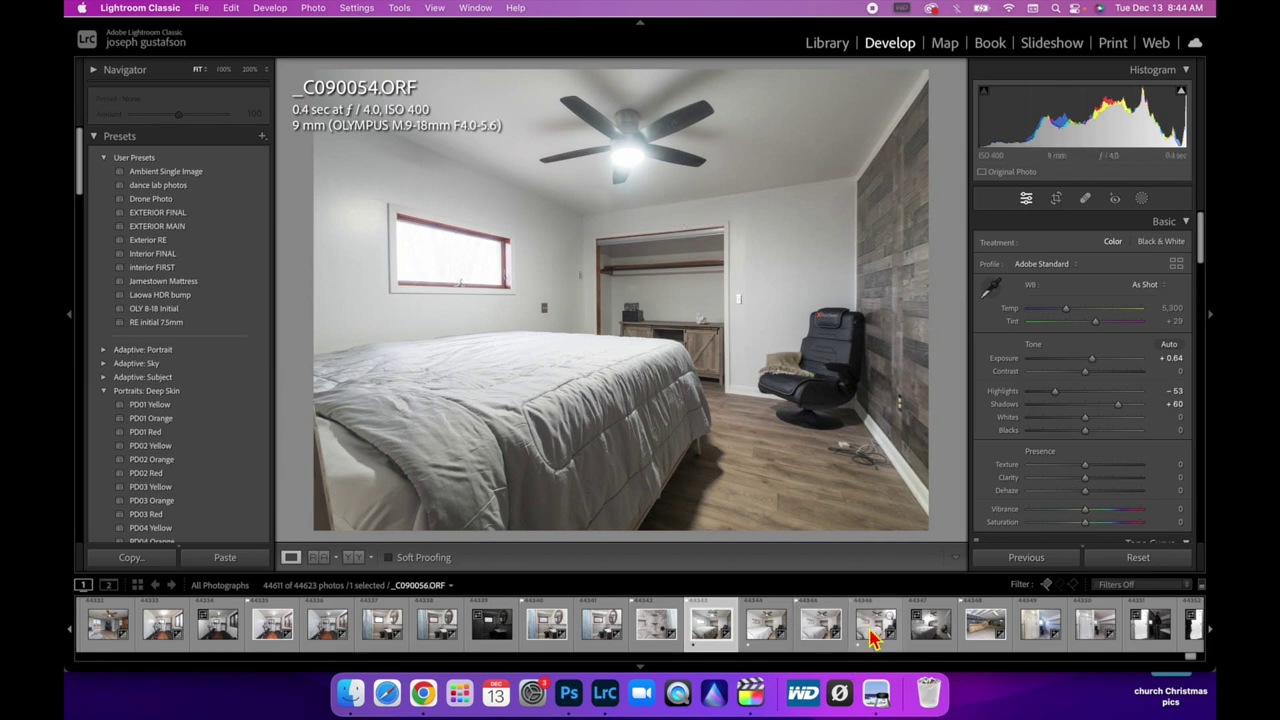
pyautogui.click(872, 625)
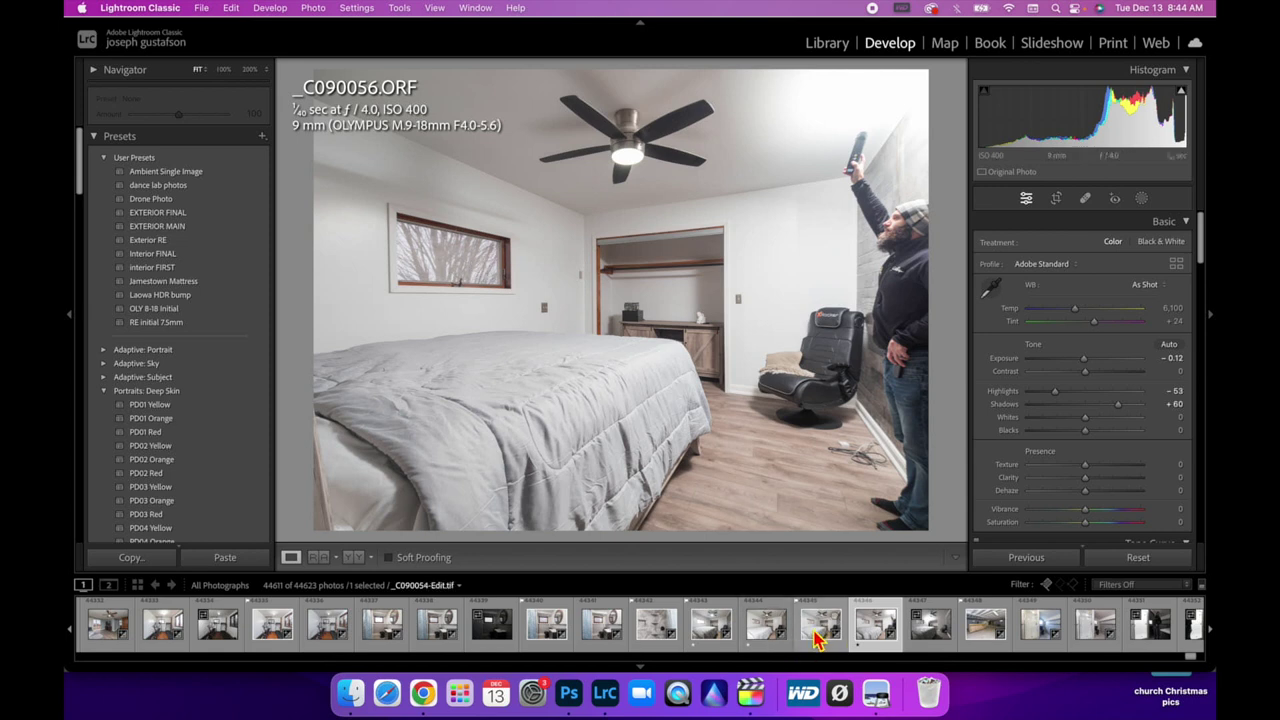
pyautogui.click(760, 643)
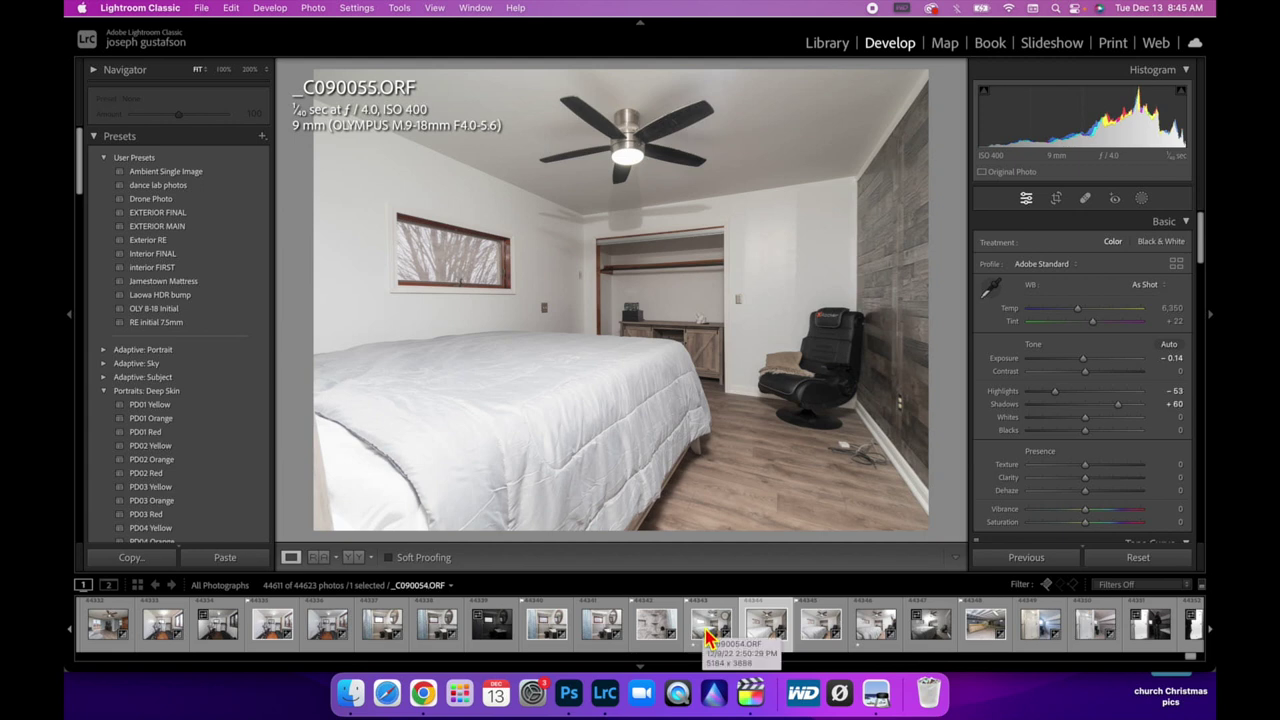
pyautogui.click(707, 637)
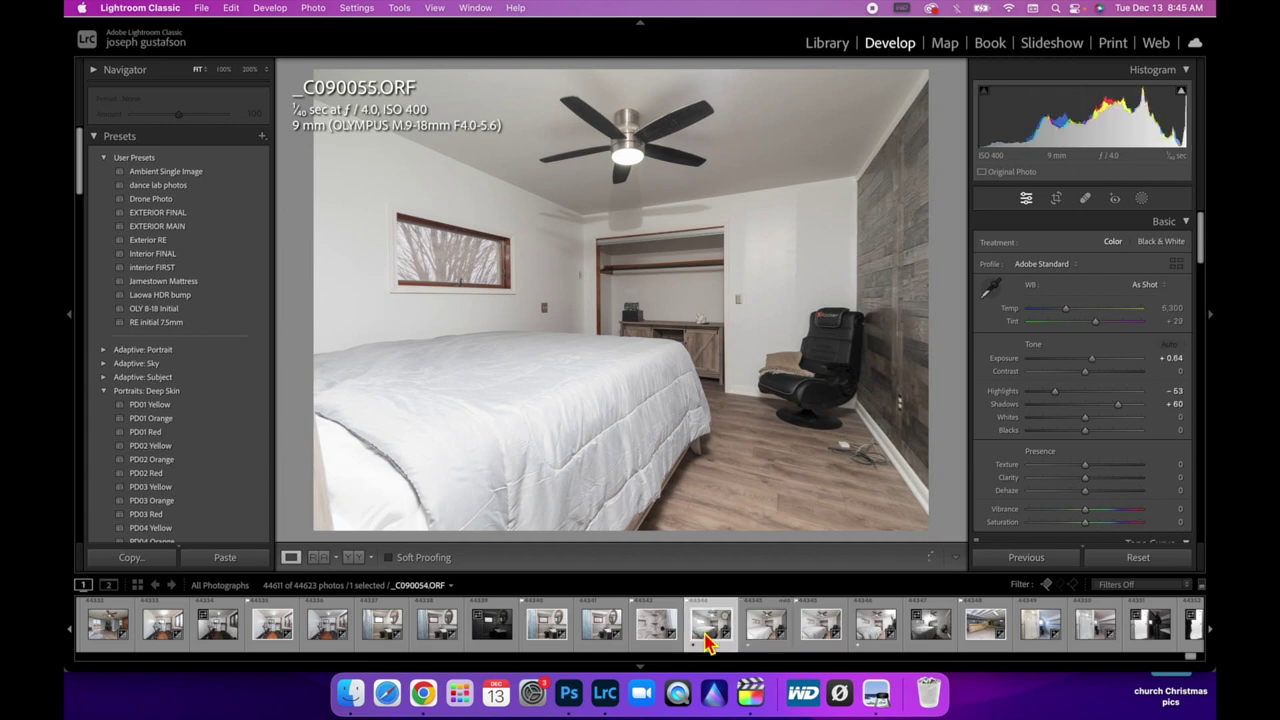
# Step: Select all three bracketed exposures and open them as layers in one Photoshop document
pyautogui.keyDown('super'); pyautogui.click(763, 640); pyautogui.keyUp('super')
pyautogui.keyDown('super'); pyautogui.click(886, 637); pyautogui.keyUp('super')
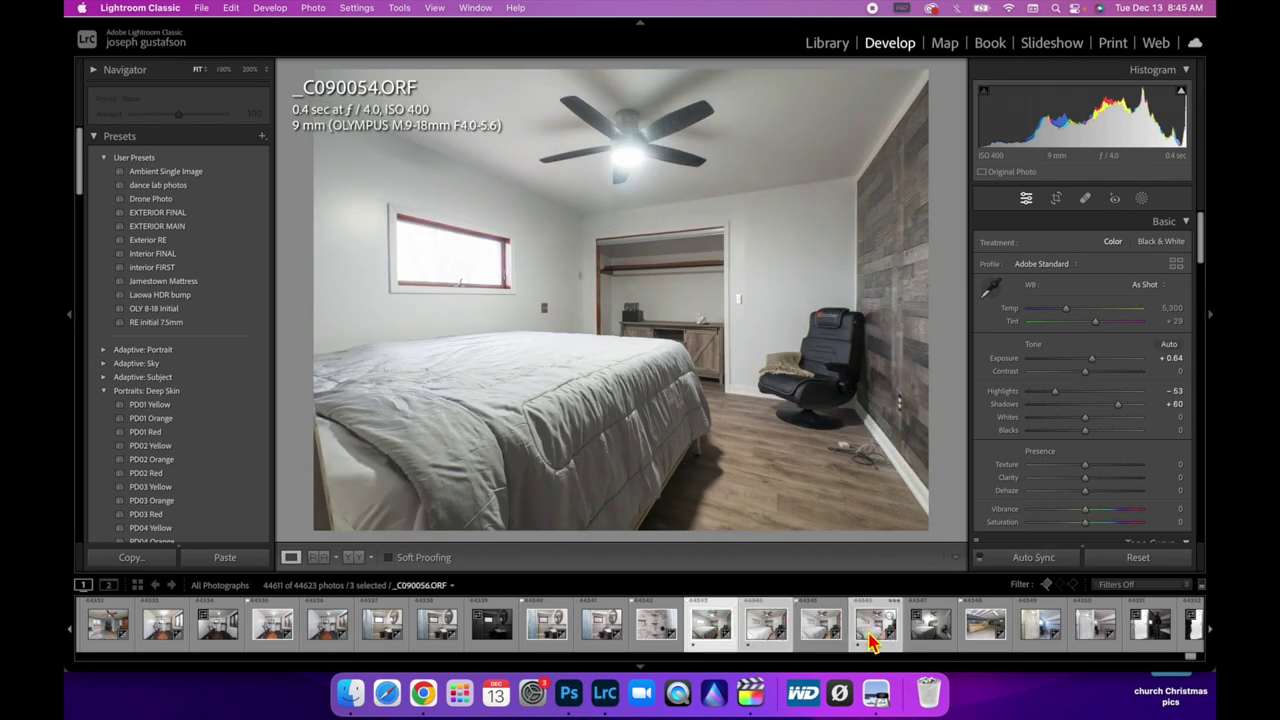
pyautogui.rightClick(870, 643)
pyautogui.moveTo(918, 320)
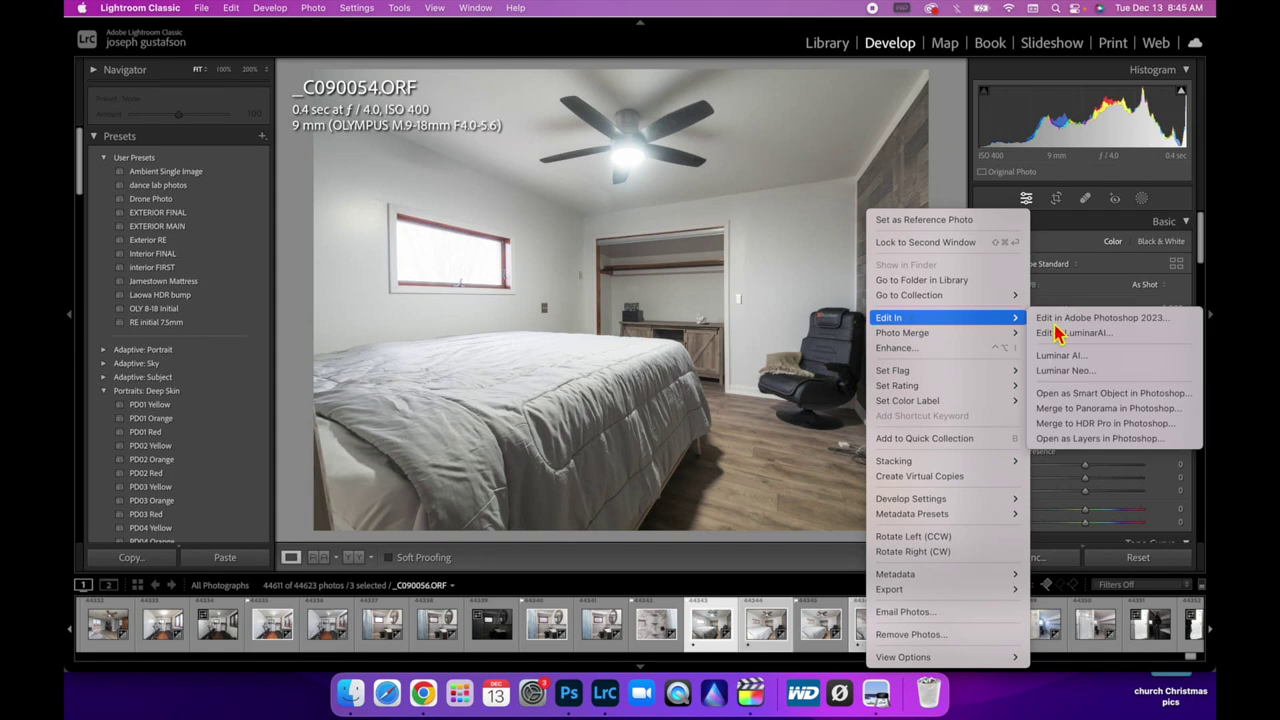
pyautogui.click(1090, 440)
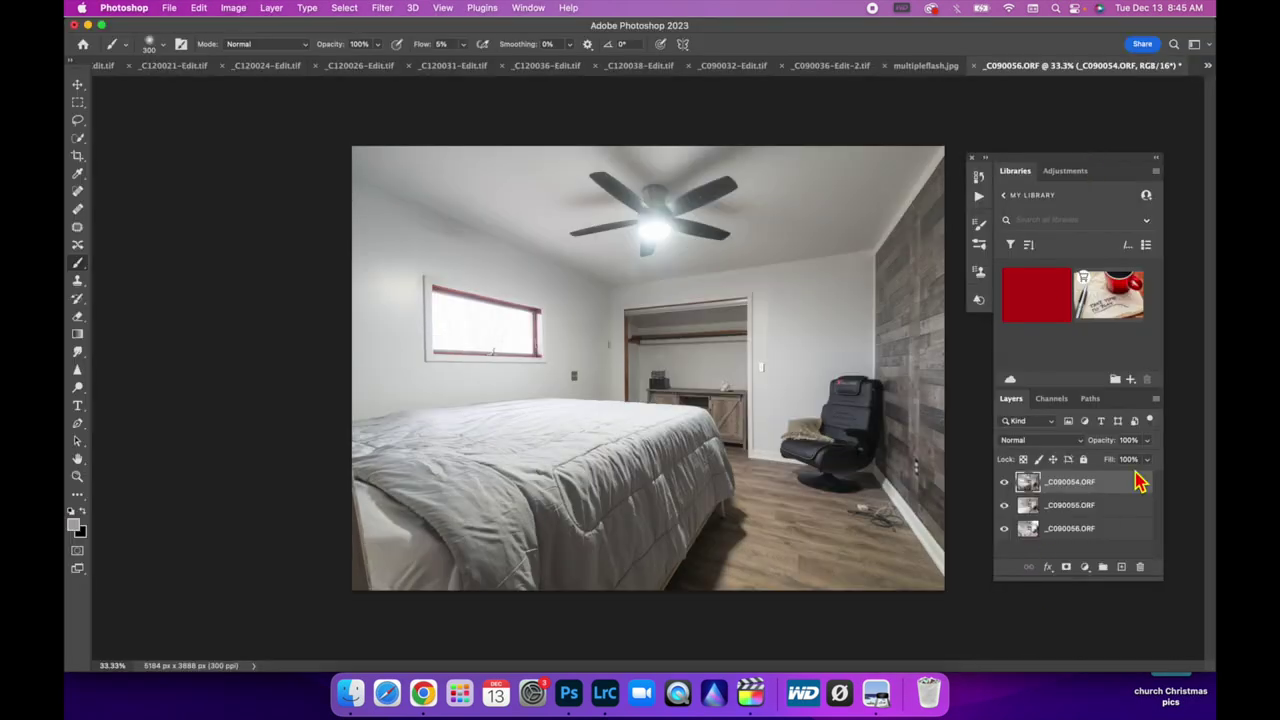
# Step: Hide _C090054.ORF, stack _C090056.ORF above _C090055.ORF, and give the flash layer a mask
pyautogui.click(1007, 484)
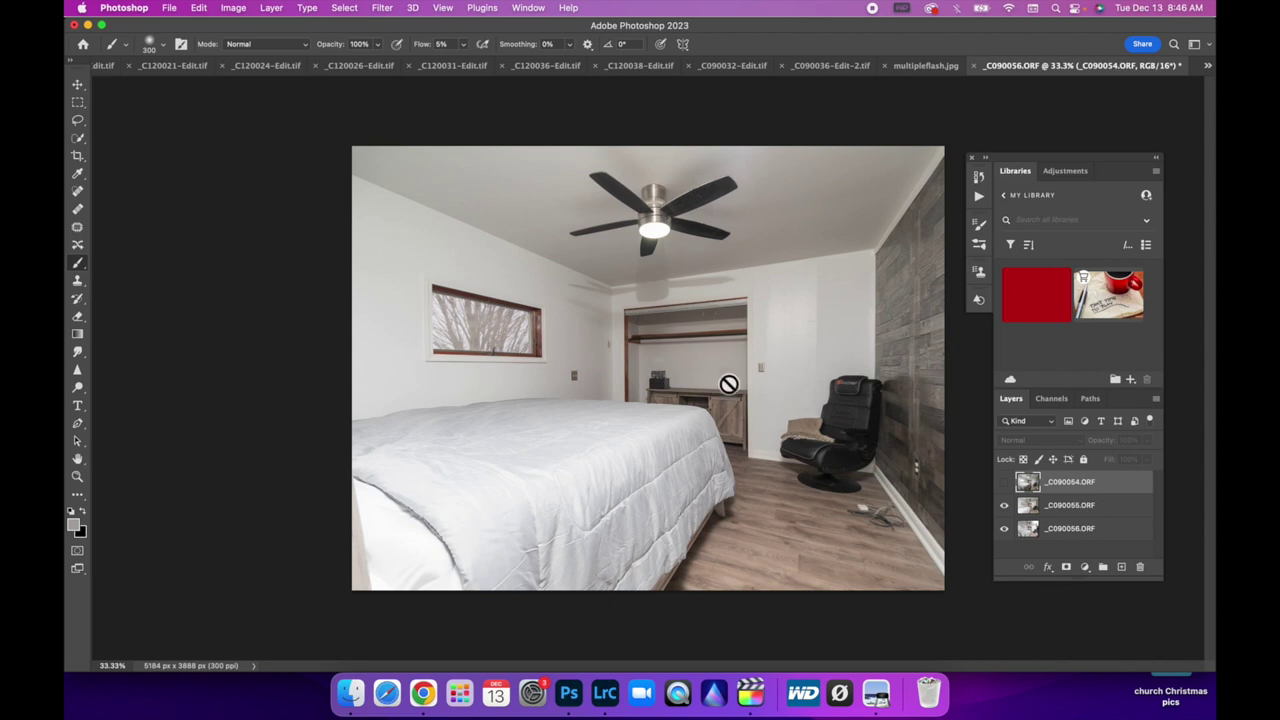
pyautogui.moveTo(1108, 531); pyautogui.dragTo(1108, 514)
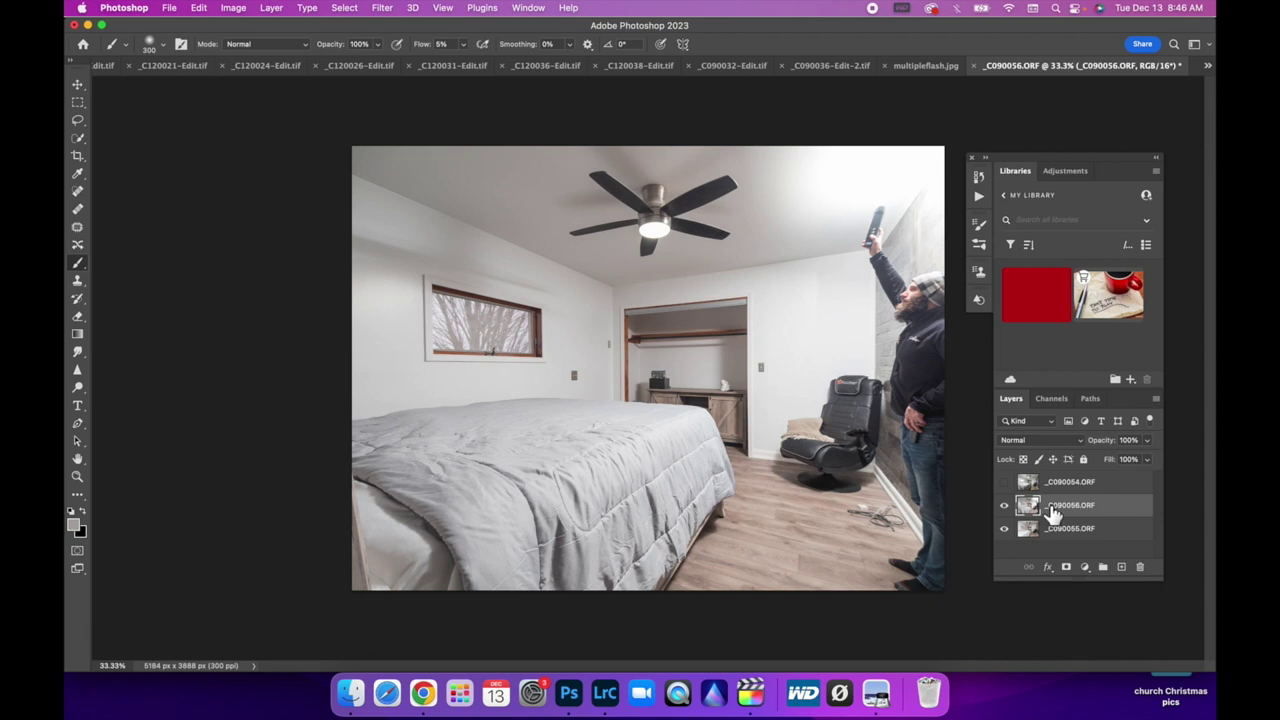
pyautogui.click(1004, 506)
pyautogui.click(1004, 506)
pyautogui.click(1067, 567)
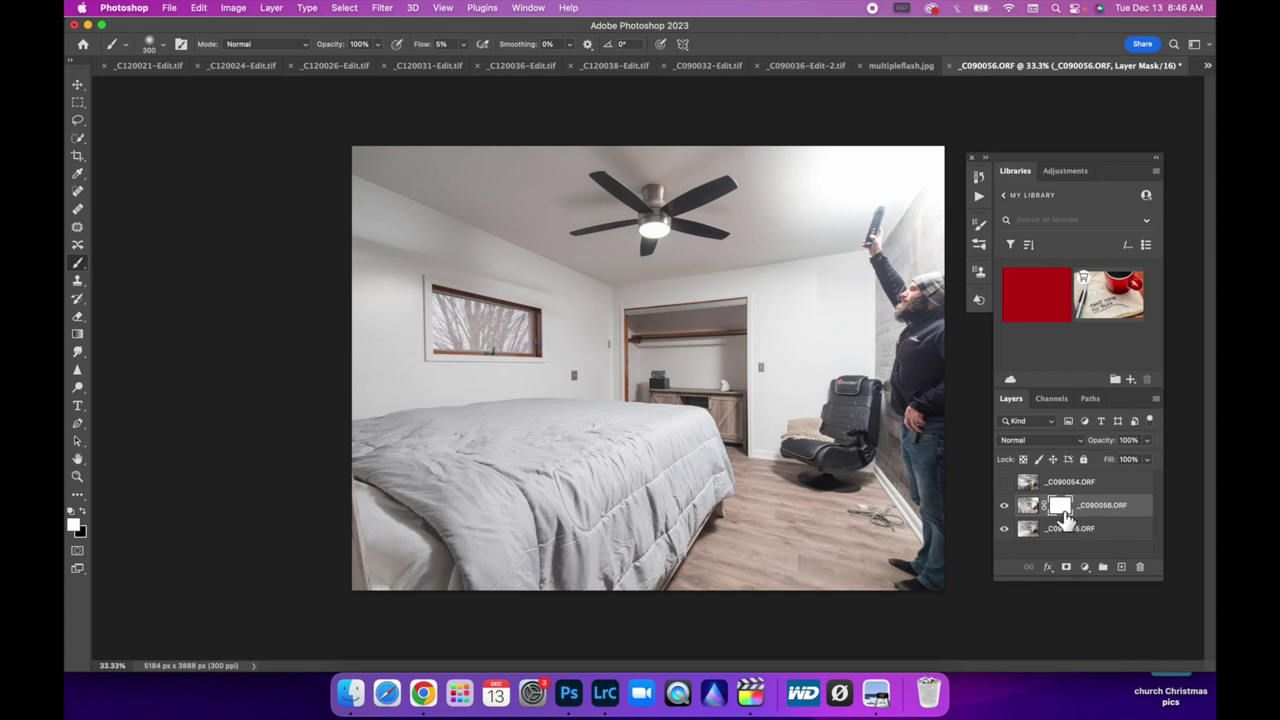
# Step: Invert the _C090056.ORF mask to black, then show and select the top _C090054.ORF layer
pyautogui.press('super+i')
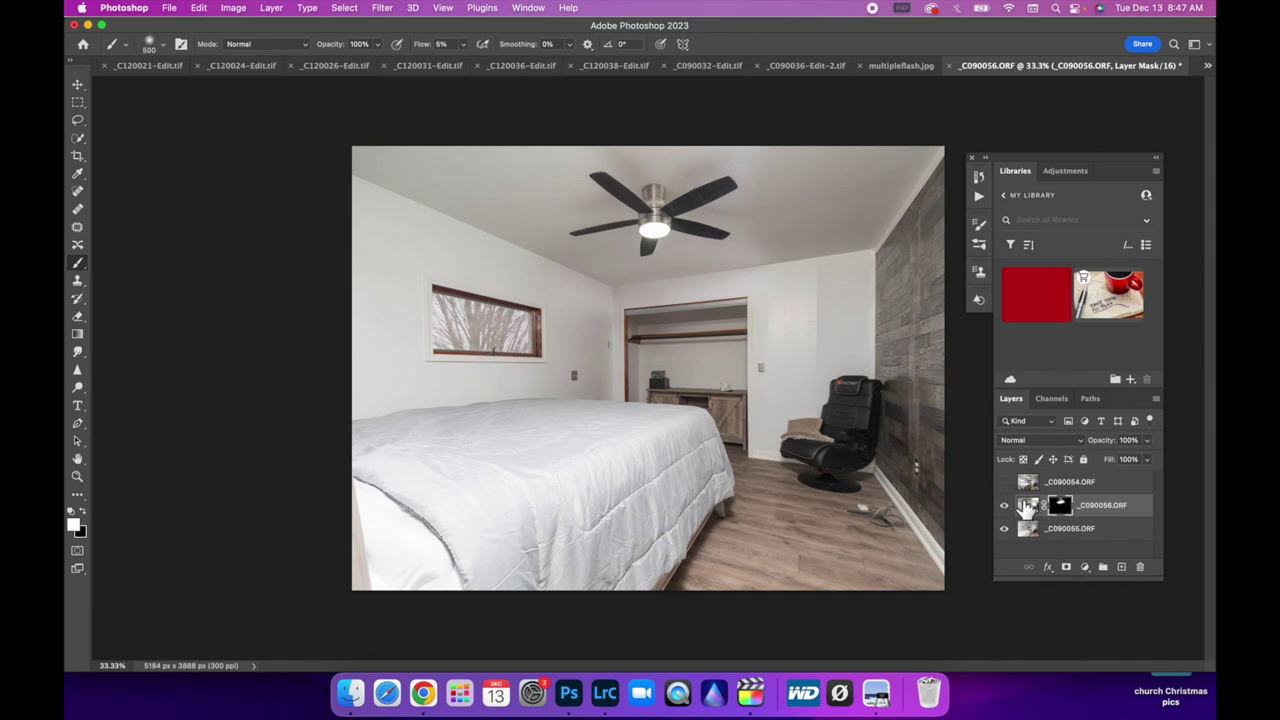
pyautogui.click(1004, 482)
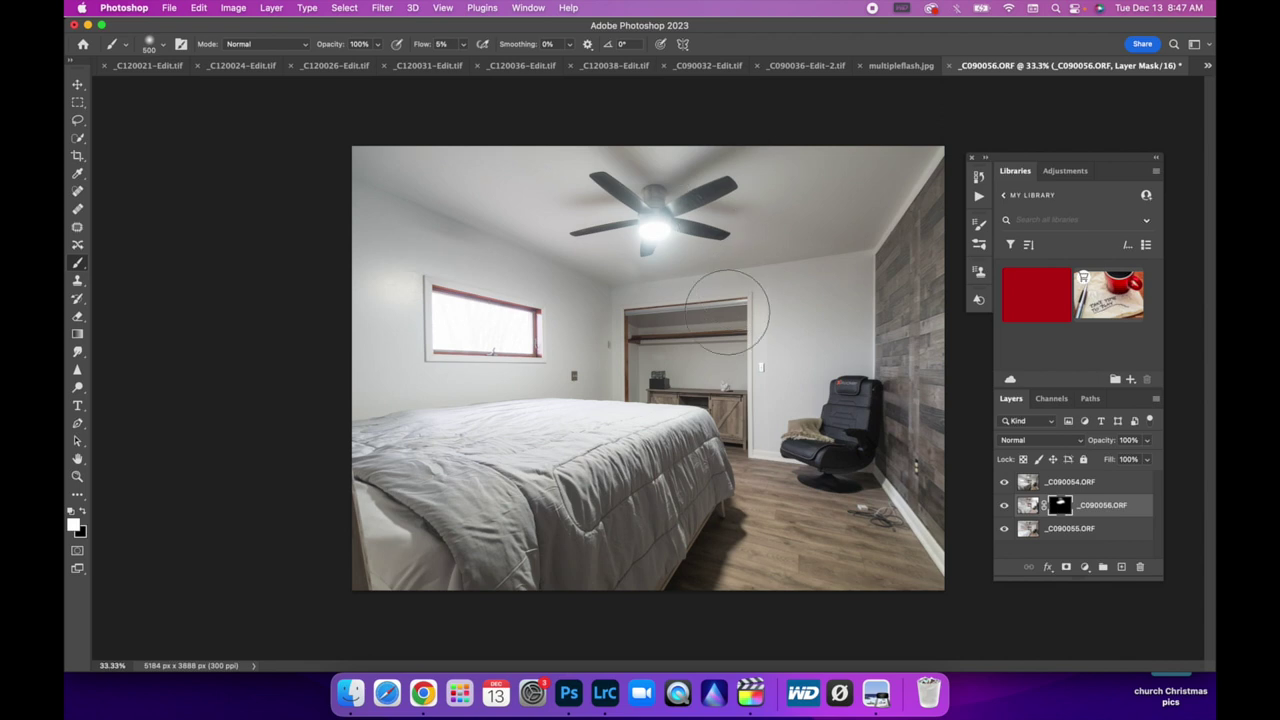
pyautogui.click(1108, 484)
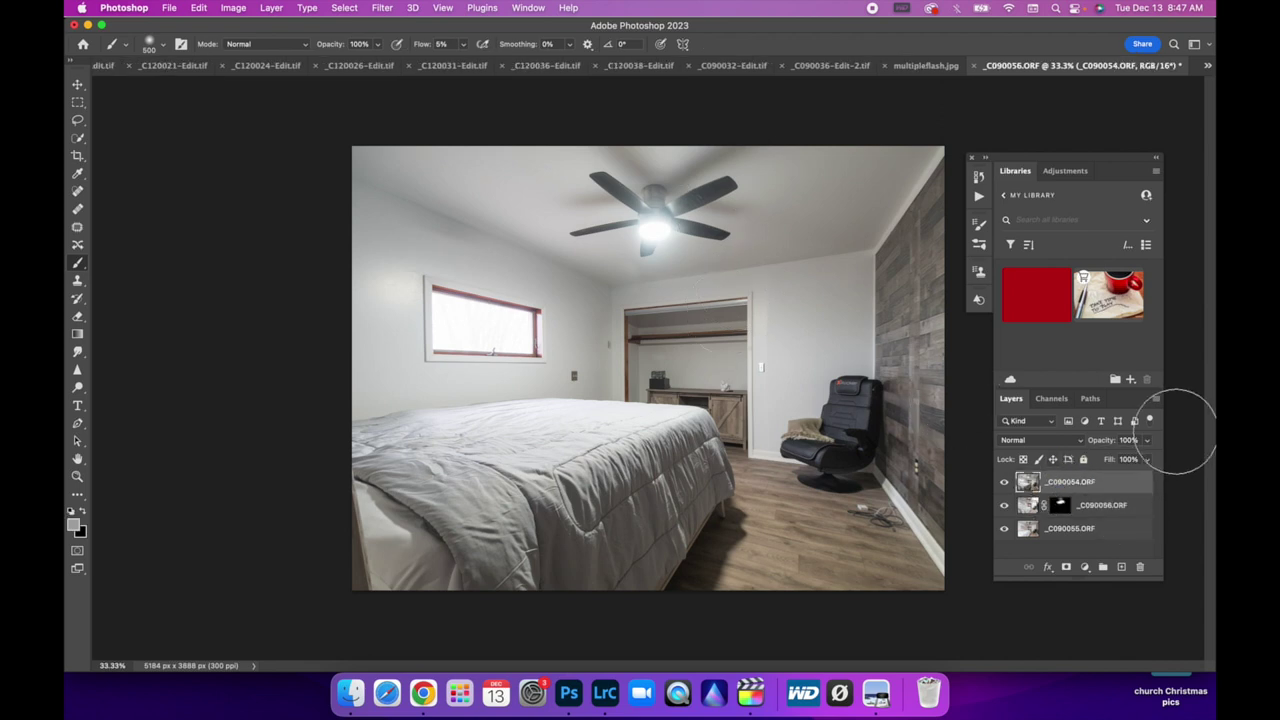
# Step: Set _C090054.ORF opacity to 50% and toggle its visibility to compare the blend
pyautogui.click(1148, 441)
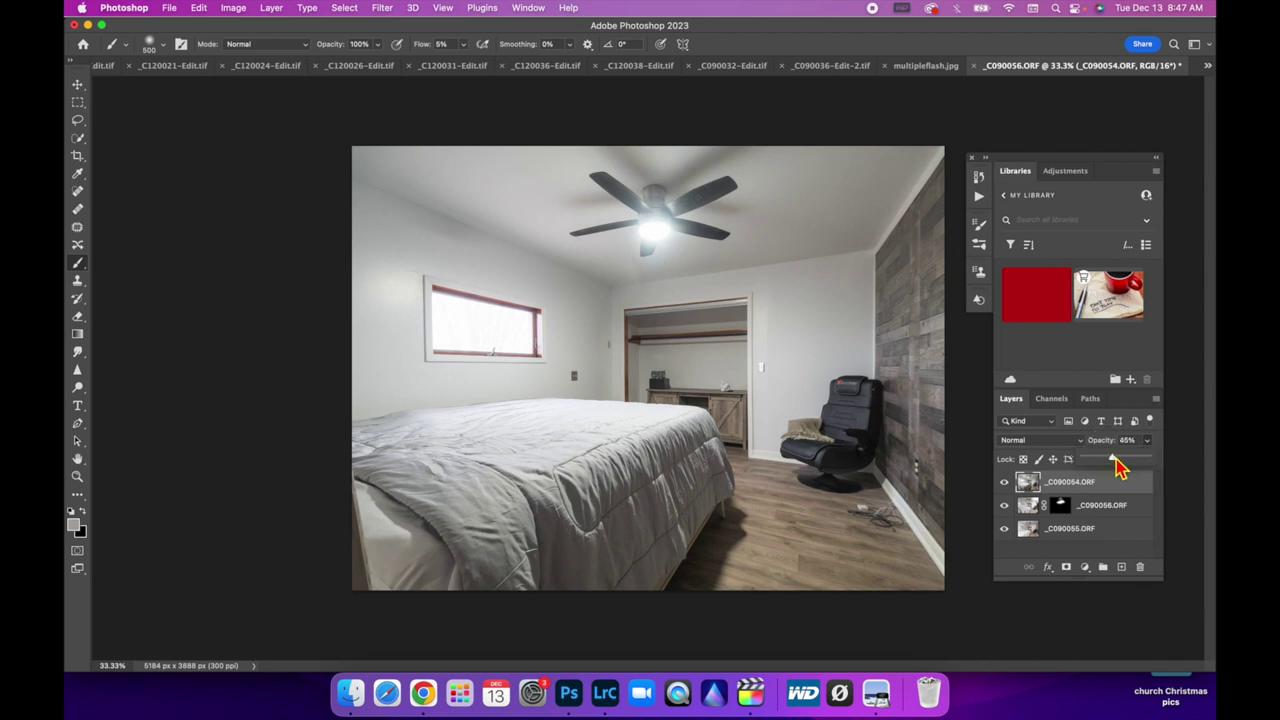
pyautogui.moveTo(1117, 460); pyautogui.dragTo(1121, 465)
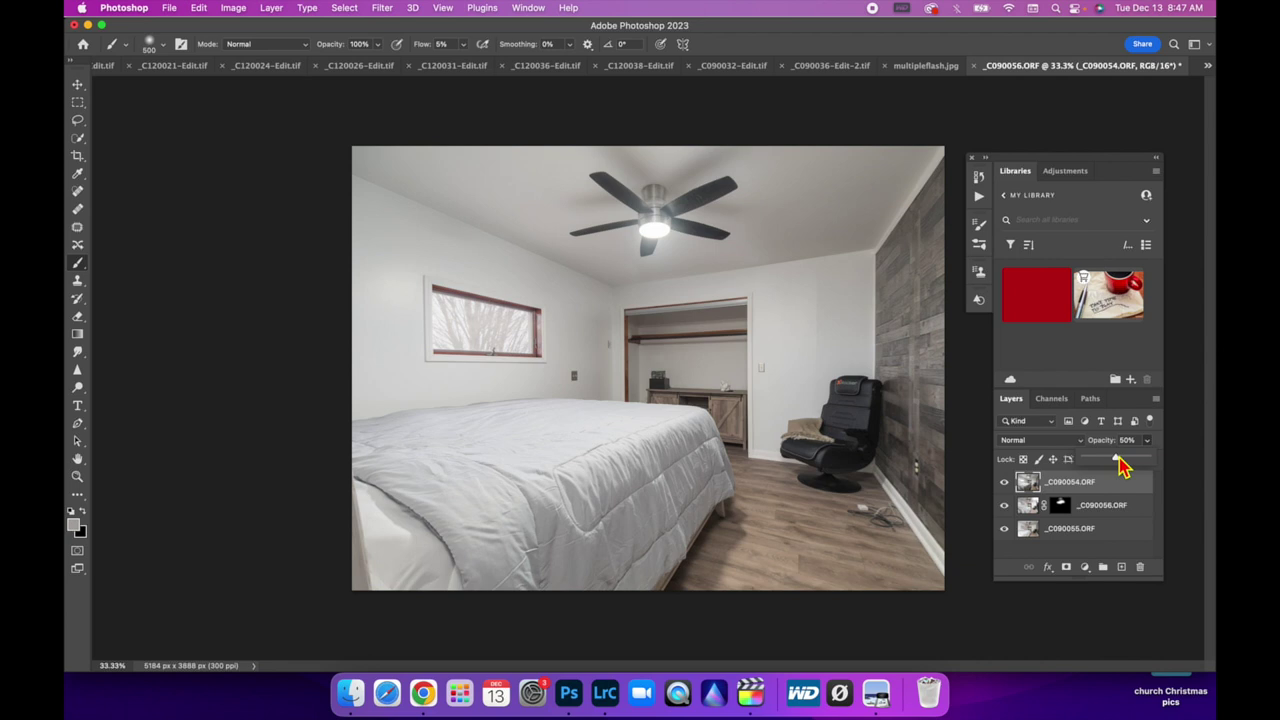
pyautogui.click(1006, 484)
pyautogui.click(1005, 483)
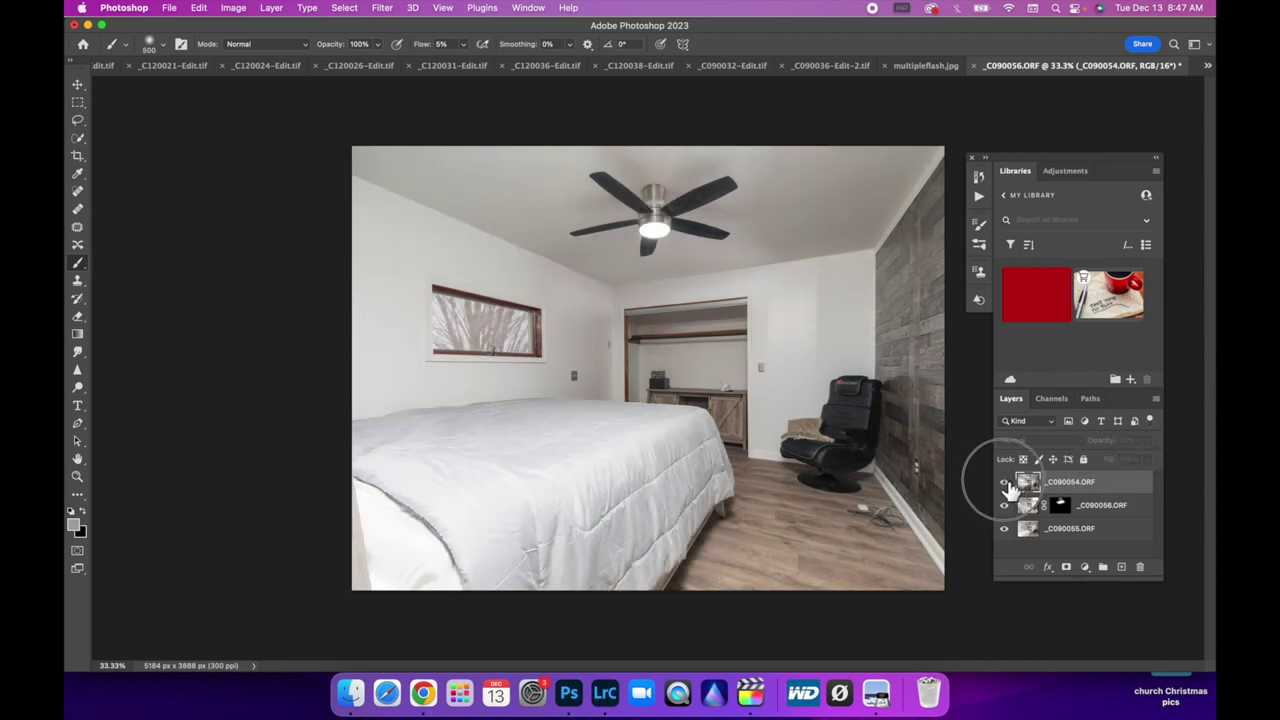
pyautogui.click(1006, 484)
pyautogui.click(1006, 484)
pyautogui.click(1006, 484)
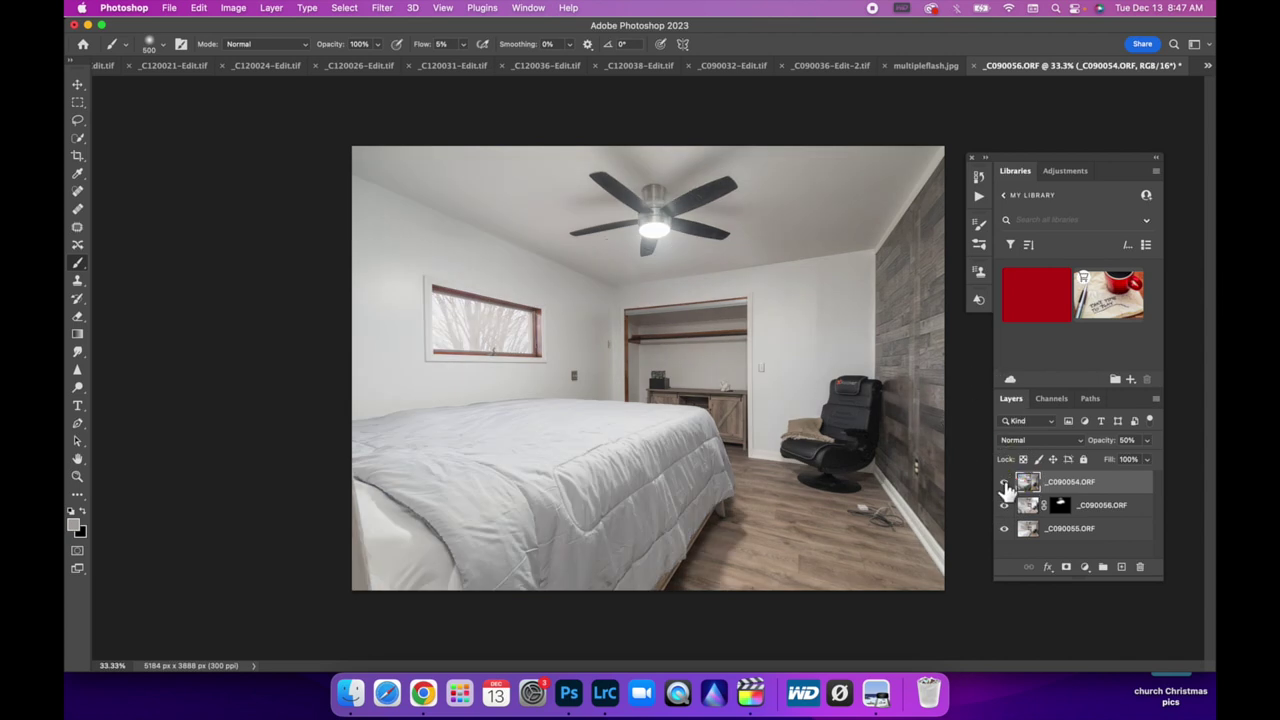
pyautogui.click(1005, 484)
pyautogui.click(1005, 483)
# Step: Mask _C090054.ORF and paint out the area around the ceiling fan
pyautogui.click(1066, 567)
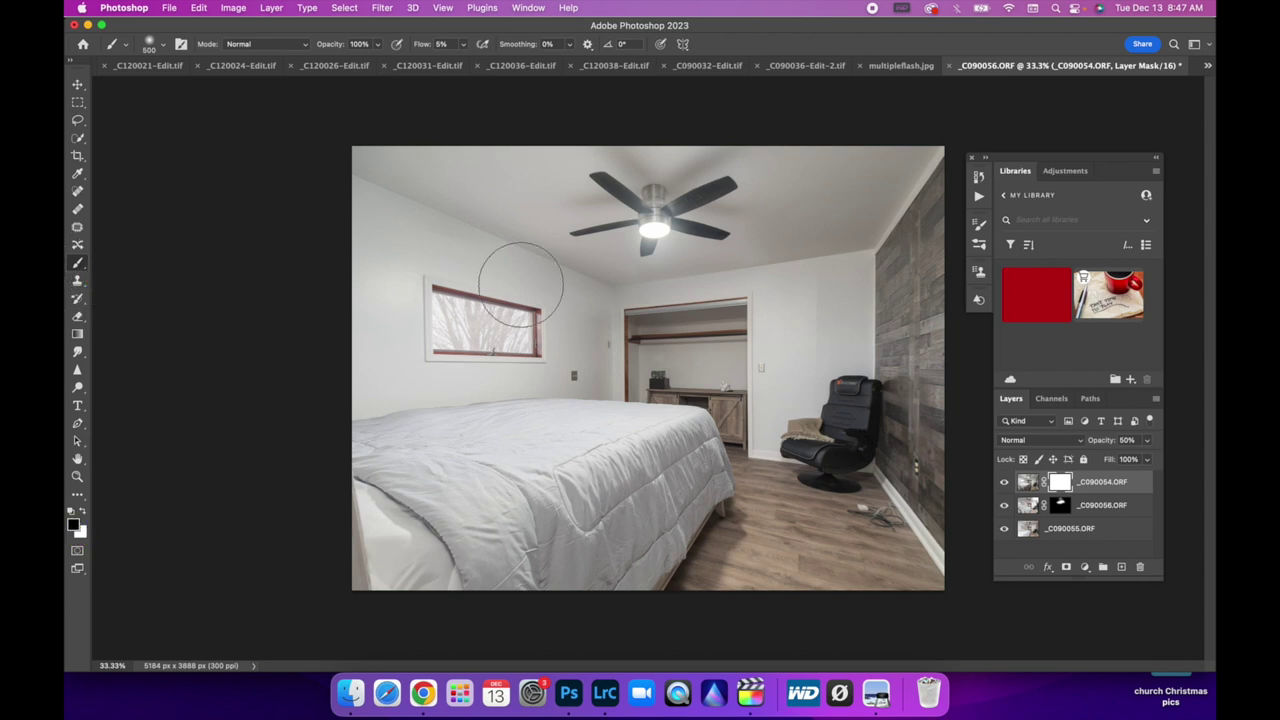
pyautogui.moveTo(700, 210)
pyautogui.mouseDown()
pyautogui.moveTo(633, 210)
pyautogui.moveTo(682, 250)
pyautogui.moveTo(613, 237)
pyautogui.moveTo(629, 215)
pyautogui.moveTo(611, 220)
pyautogui.moveTo(628, 215)
pyautogui.moveTo(615, 208)
pyautogui.moveTo(626, 235)
pyautogui.moveTo(657, 222)
pyautogui.moveTo(692, 234)
pyautogui.moveTo(648, 182)
pyautogui.moveTo(636, 197)
pyautogui.moveTo(652, 215)
pyautogui.moveTo(699, 196)
pyautogui.moveTo(614, 206)
pyautogui.moveTo(702, 214)
pyautogui.moveTo(644, 190)
pyautogui.moveTo(702, 220)
pyautogui.moveTo(702, 192)
pyautogui.moveTo(642, 253)
pyautogui.moveTo(704, 190)
pyautogui.moveTo(657, 224)
pyautogui.moveTo(732, 204)
pyautogui.moveTo(655, 190)
pyautogui.moveTo(642, 253)
pyautogui.moveTo(671, 194)
pyautogui.moveTo(634, 192)
pyautogui.moveTo(614, 218)
pyautogui.moveTo(660, 188)
pyautogui.moveTo(633, 194)
pyautogui.moveTo(660, 234)
pyautogui.moveTo(688, 188)
pyautogui.moveTo(628, 193)
pyautogui.moveTo(715, 238)
pyautogui.moveTo(650, 184)
pyautogui.moveTo(675, 247)
pyautogui.moveTo(695, 190)
pyautogui.moveTo(704, 212)
pyautogui.moveTo(758, 189)
pyautogui.moveTo(635, 229)
pyautogui.moveTo(697, 229)
pyautogui.moveTo(617, 205)
pyautogui.moveTo(594, 247)
pyautogui.moveTo(619, 210)
pyautogui.moveTo(599, 217)
pyautogui.moveTo(646, 225)
pyautogui.moveTo(642, 160)
pyautogui.moveTo(595, 202)
pyautogui.moveTo(688, 212)
pyautogui.moveTo(753, 240)
pyautogui.mouseUp()
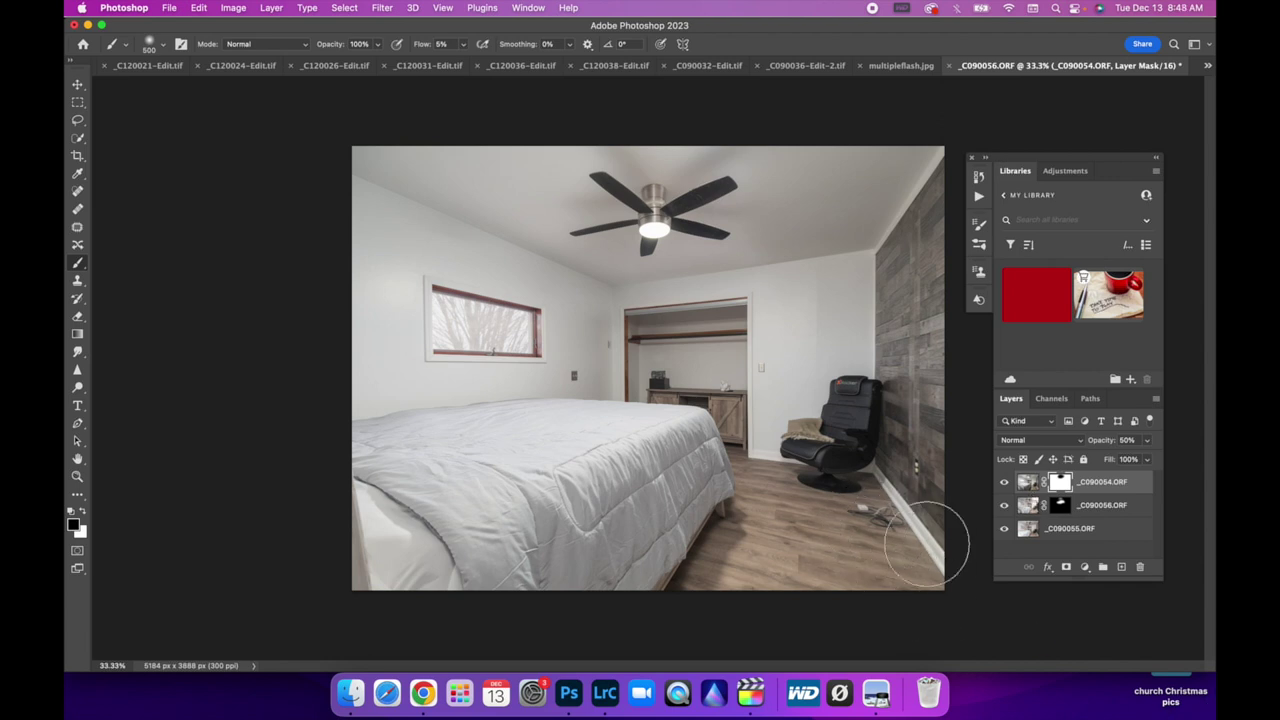
pyautogui.click(1110, 532)
# Step: Flatten the image and duplicate the Background as Layer 1
pyautogui.rightClick(1108, 532)
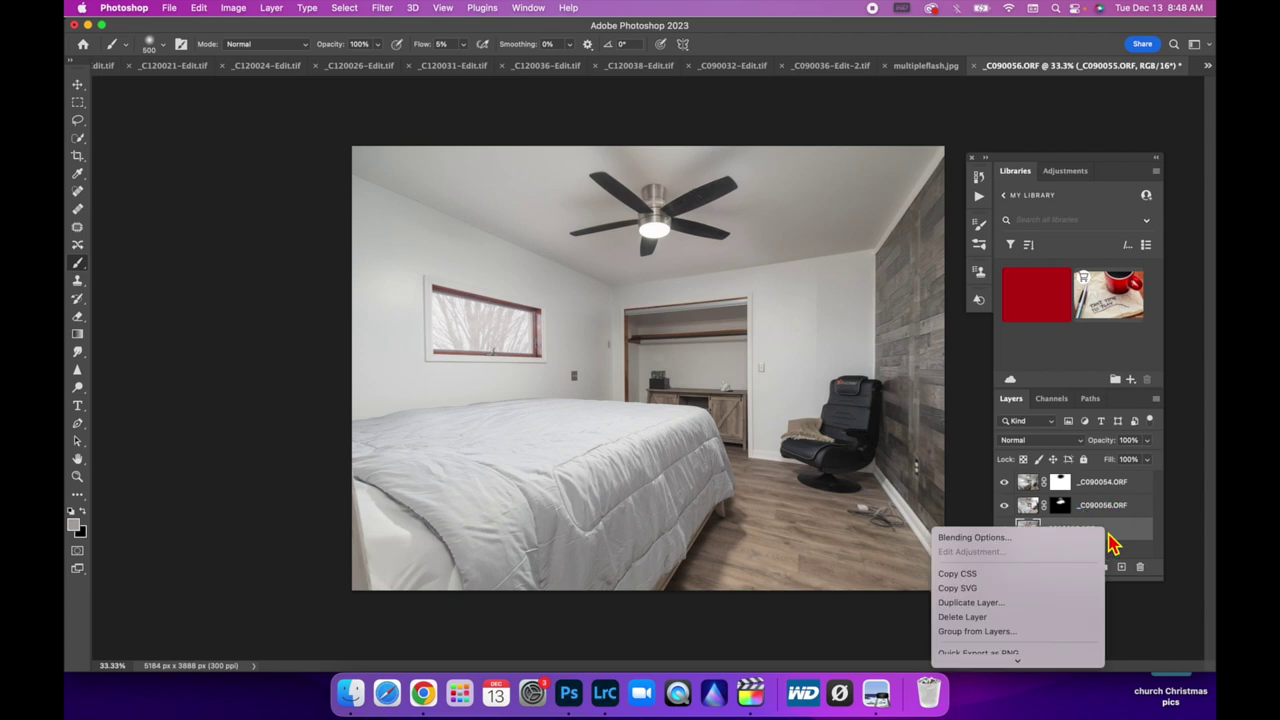
pyautogui.scroll(-5, 1035, 595)
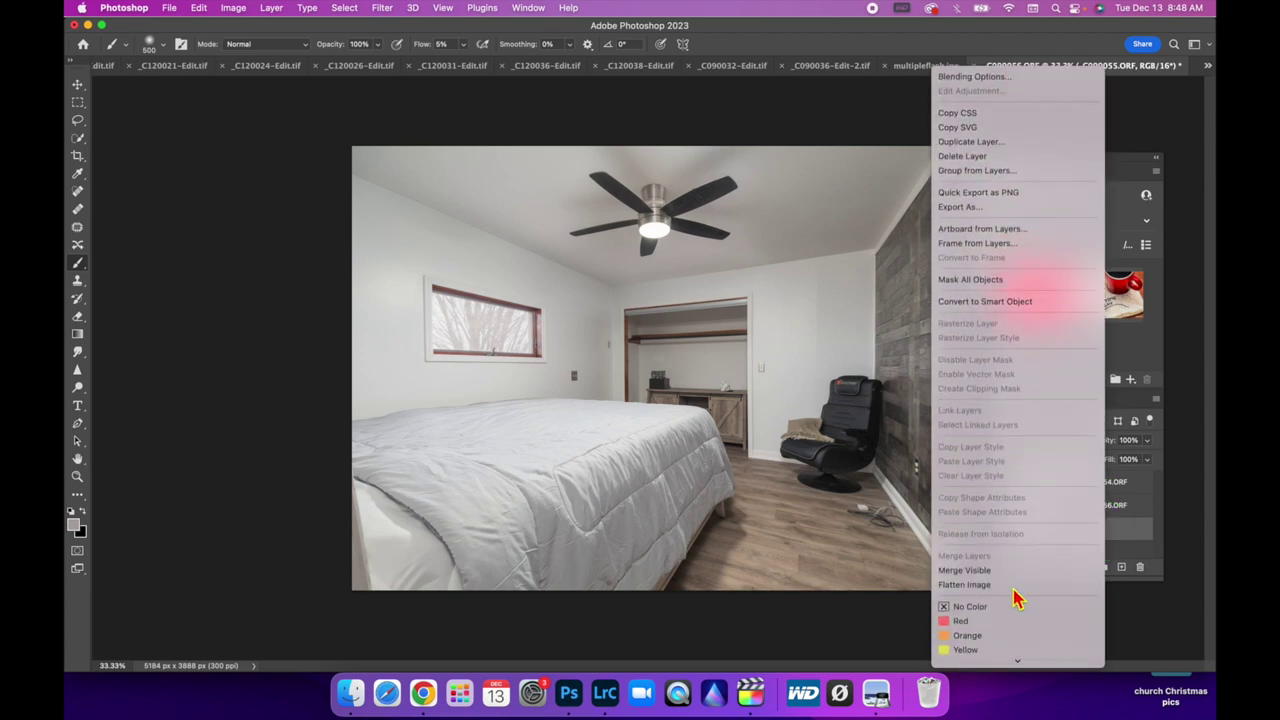
pyautogui.click(1025, 596)
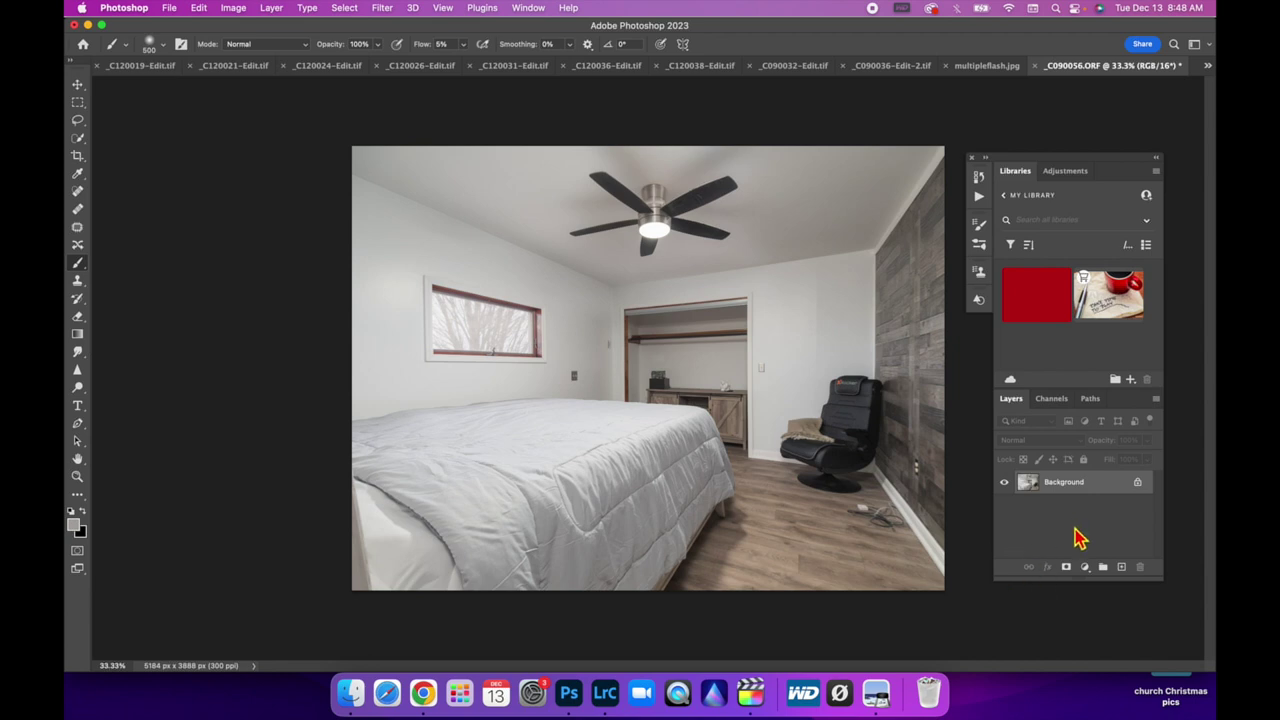
pyautogui.press('super+j')
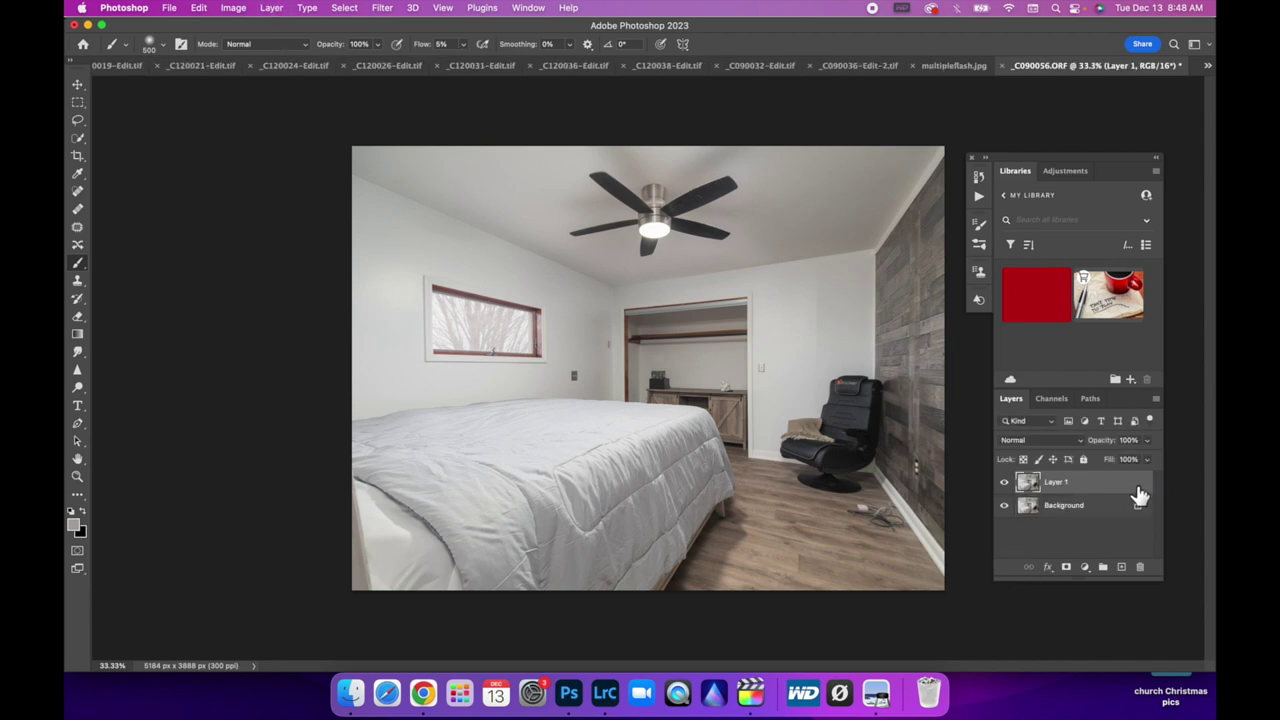
pyautogui.click(1063, 489)
# Step: At 100% zoom, lasso the tangled cables and charger on the floor by the baseboard
pyautogui.press('super+1')
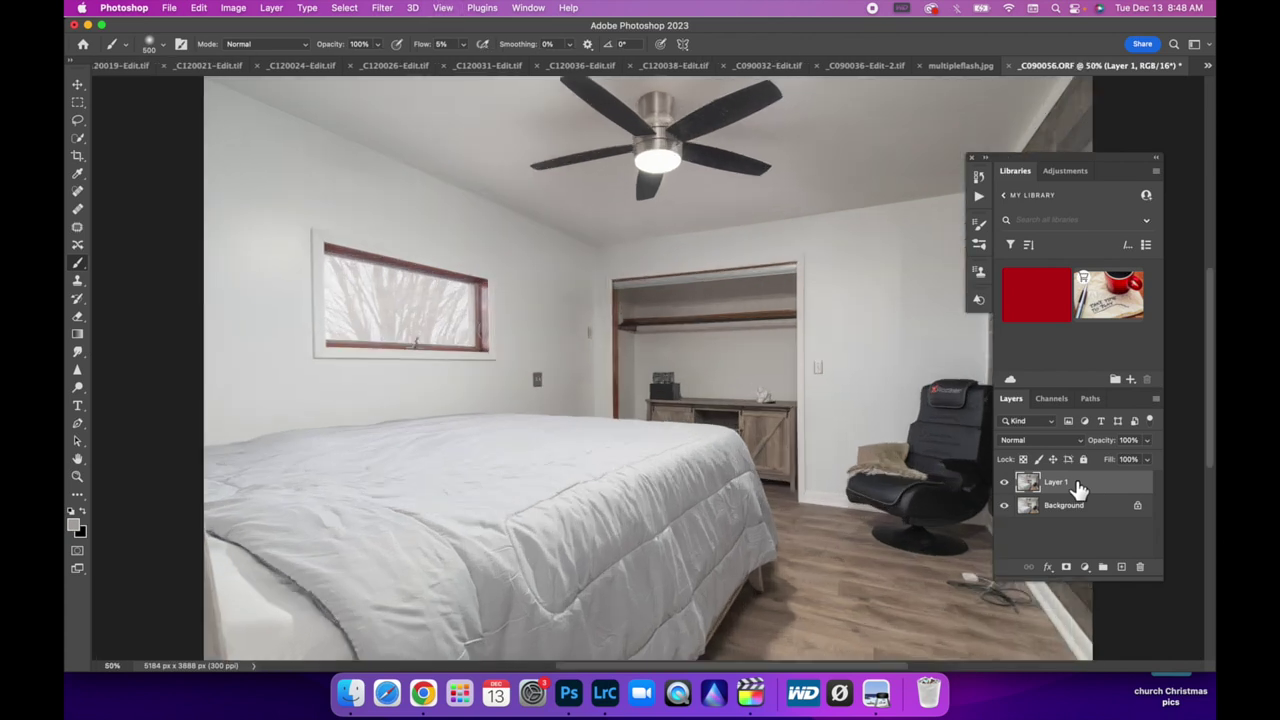
pyautogui.scroll(-5, 876, 443)
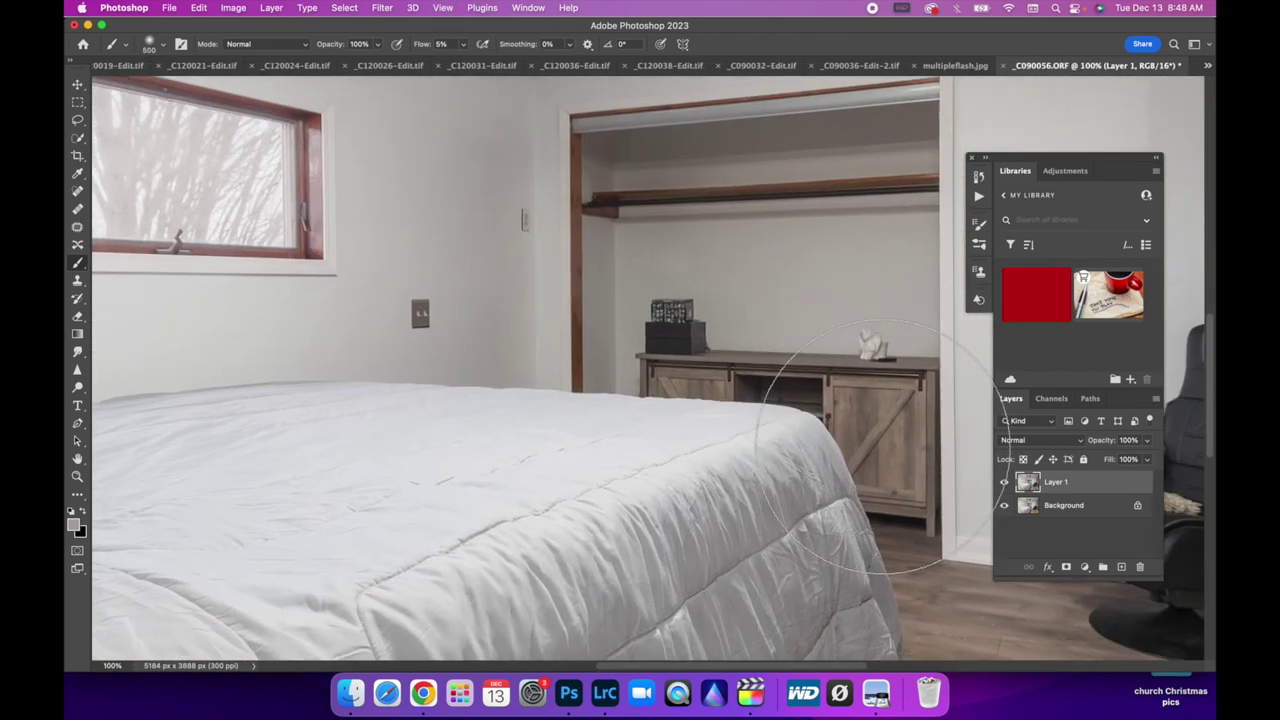
pyautogui.hscroll(10, 870, 443)
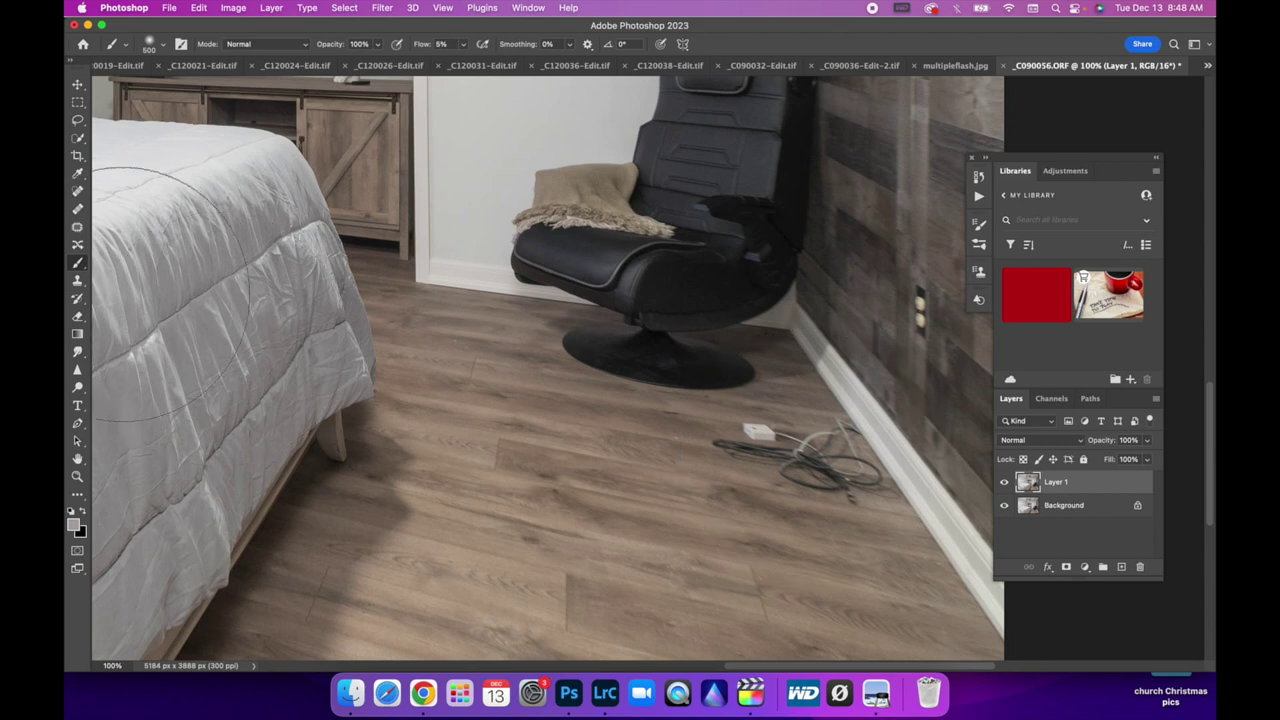
pyautogui.click(78, 121)
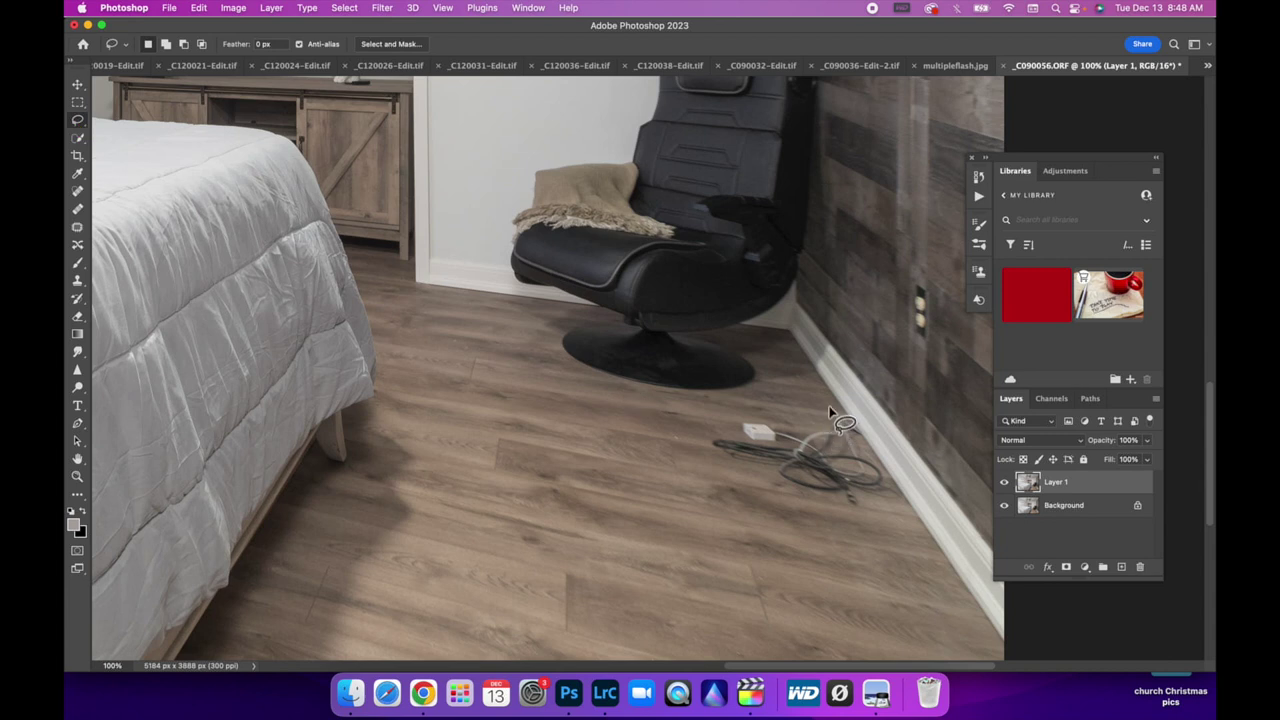
pyautogui.moveTo(822, 410)
pyautogui.mouseDown()
pyautogui.moveTo(707, 441)
pyautogui.moveTo(759, 496)
pyautogui.moveTo(819, 522)
pyautogui.mouseUp()
pyautogui.moveTo(898, 520)
pyautogui.mouseDown()
pyautogui.moveTo(897, 468)
pyautogui.moveTo(824, 407)
pyautogui.mouseUp()
pyautogui.click(199, 8)
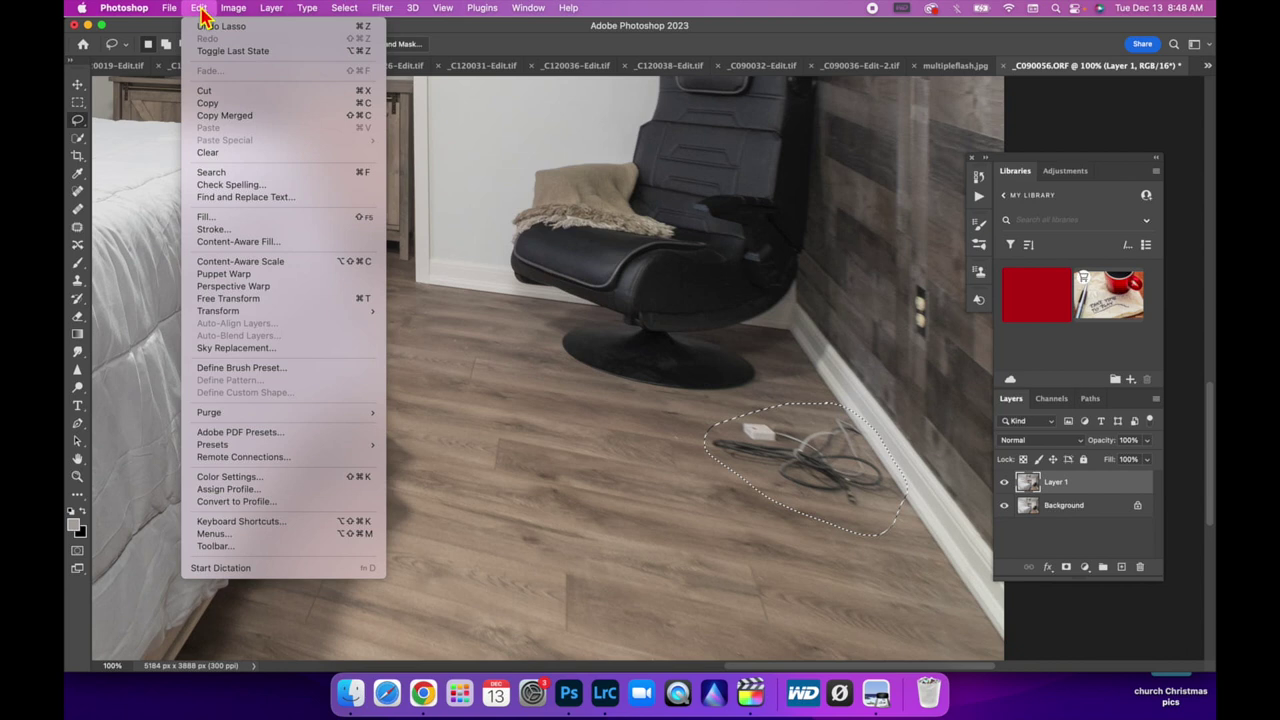
pyautogui.click(243, 229)
pyautogui.click(690, 279)
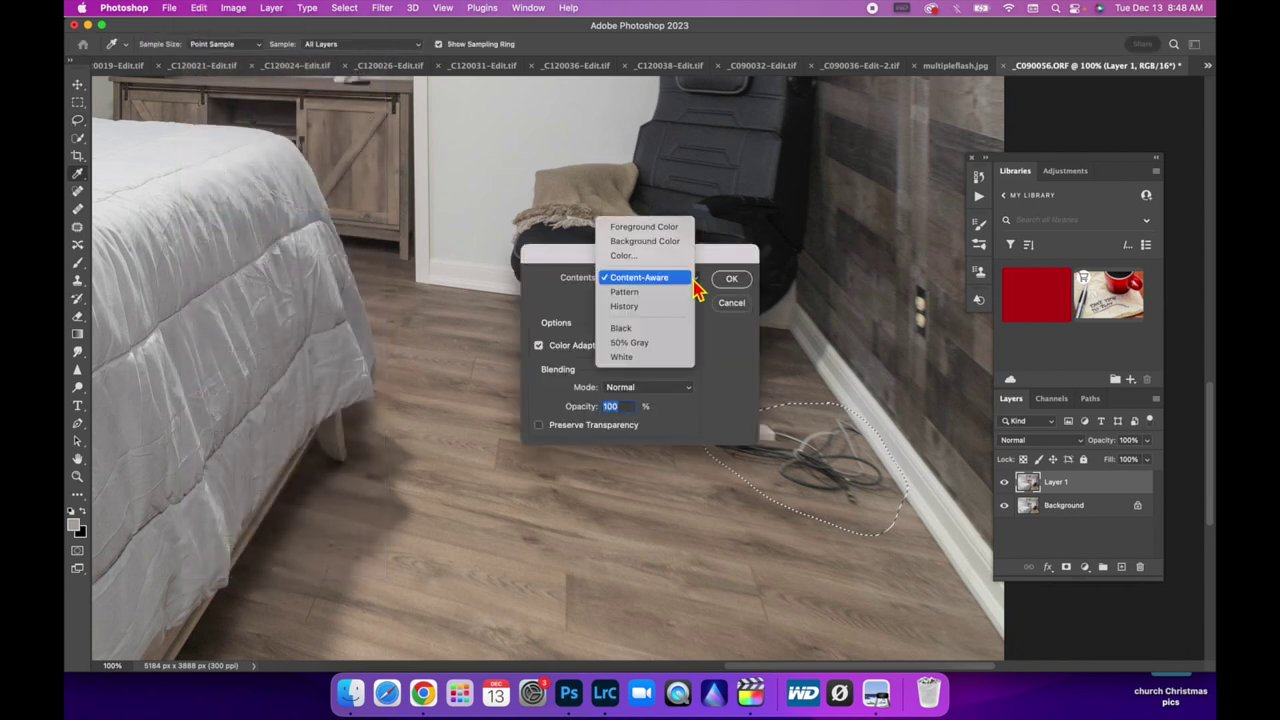
pyautogui.click(692, 284)
pyautogui.click(728, 280)
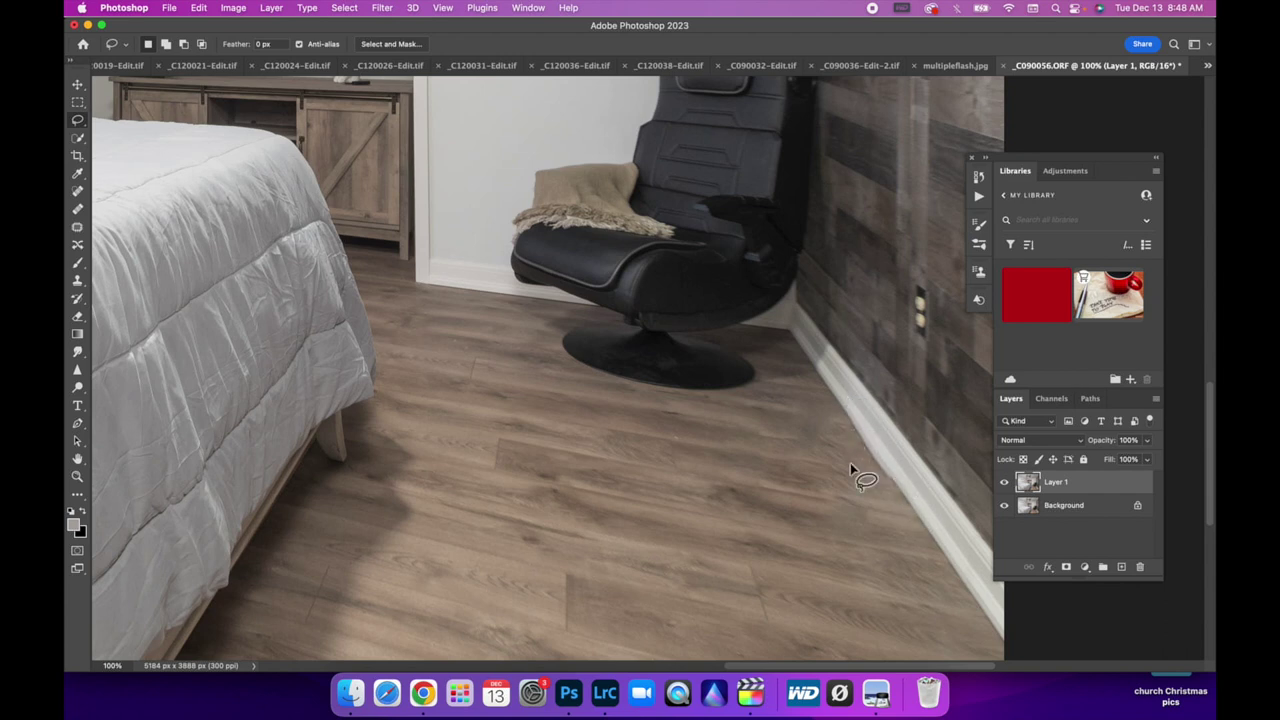
pyautogui.press('super+minus')
pyautogui.press('super+minus')
pyautogui.press('super+minus')
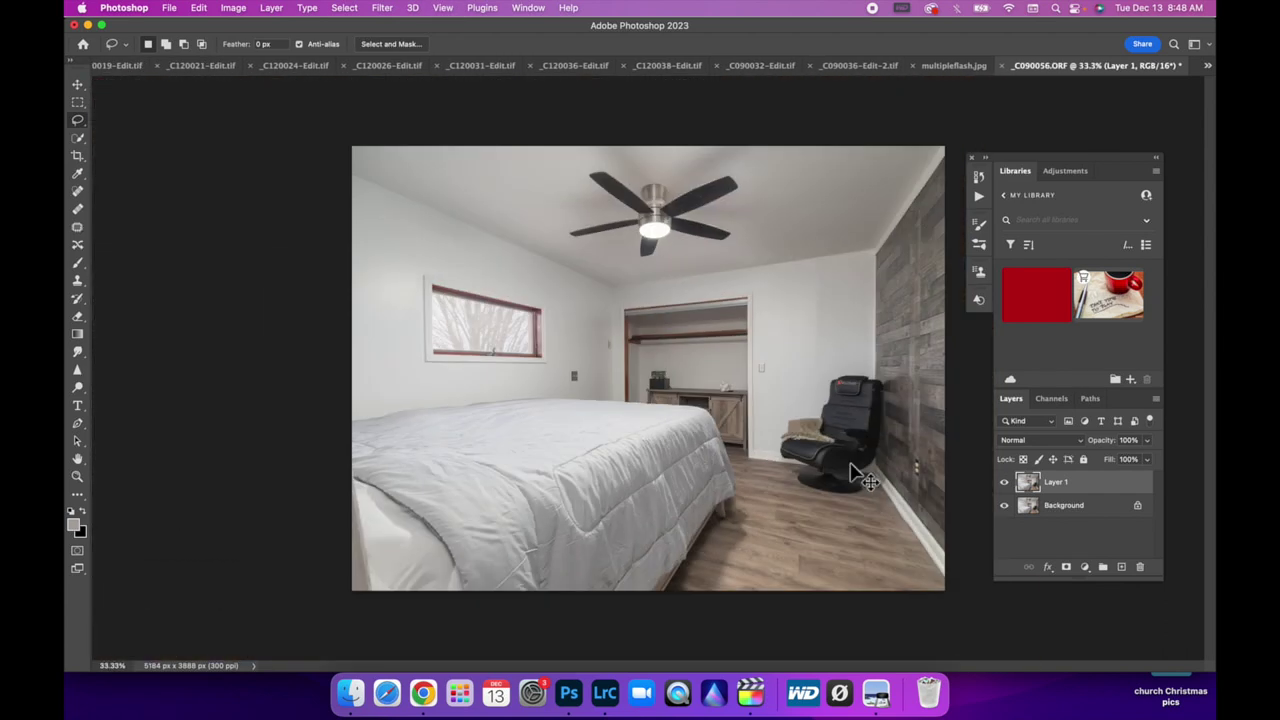
pyautogui.scroll(2, 851, 466)
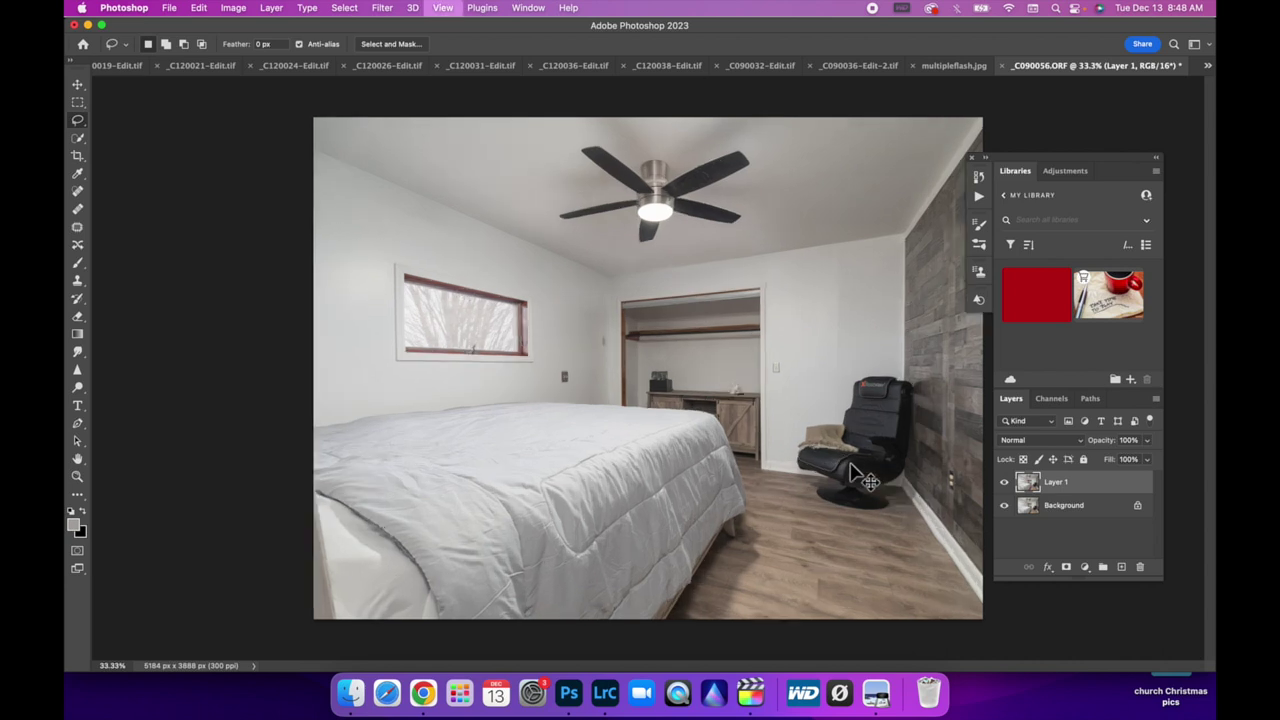
pyautogui.scroll(-3, 851, 466)
pyautogui.hscroll(5, 851, 466)
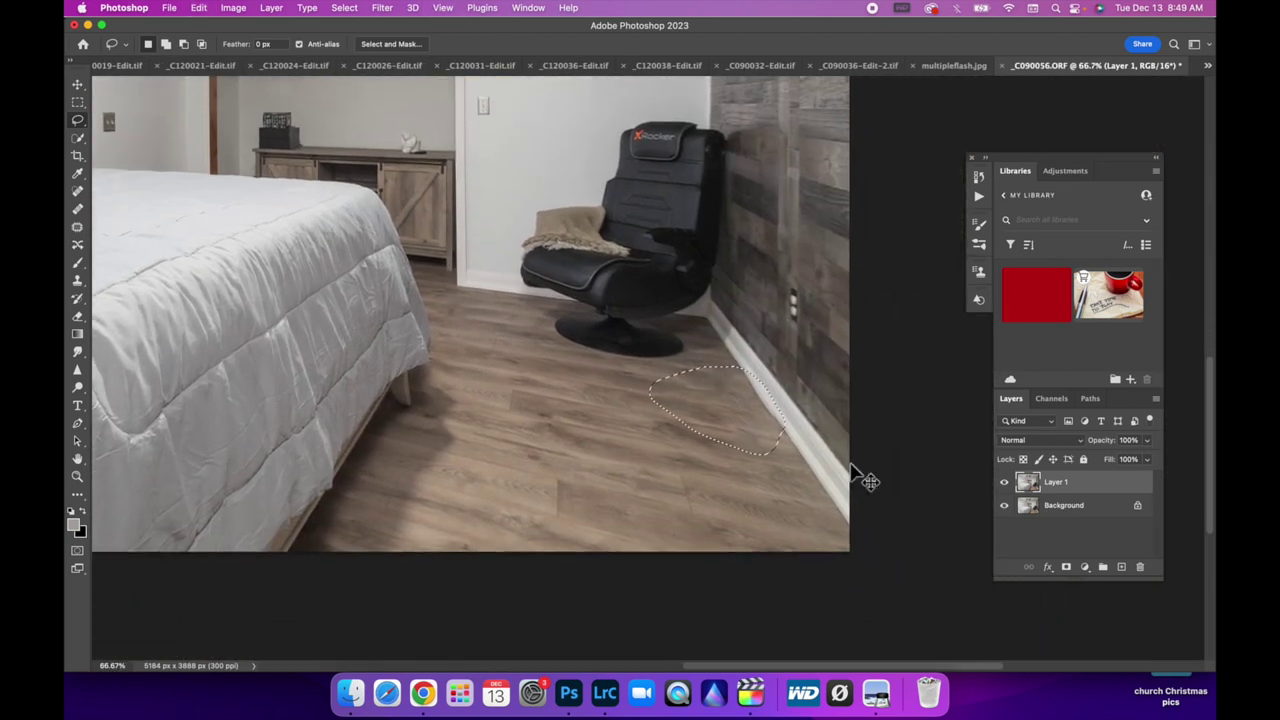
pyautogui.press('super+z')
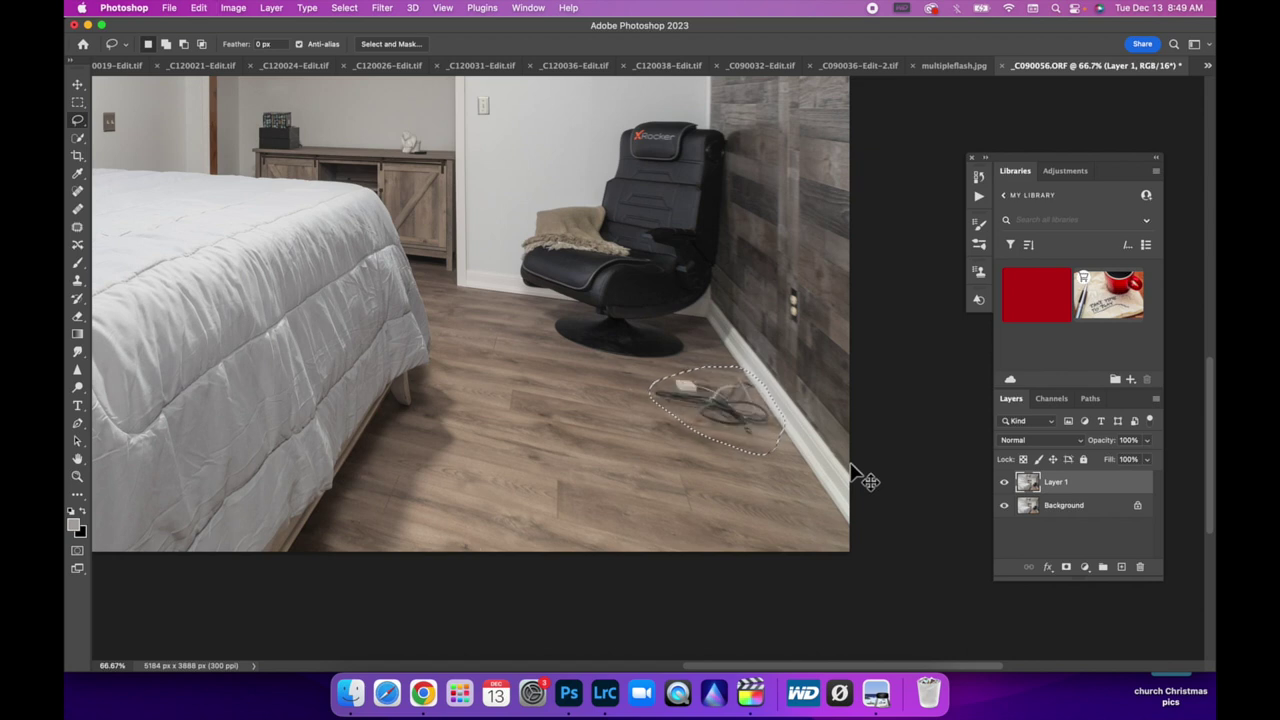
# Step: Patch the floor cable out of Layer 1 using nearby clean floor texture
pyautogui.press('super+d')
pyautogui.click(79, 229)
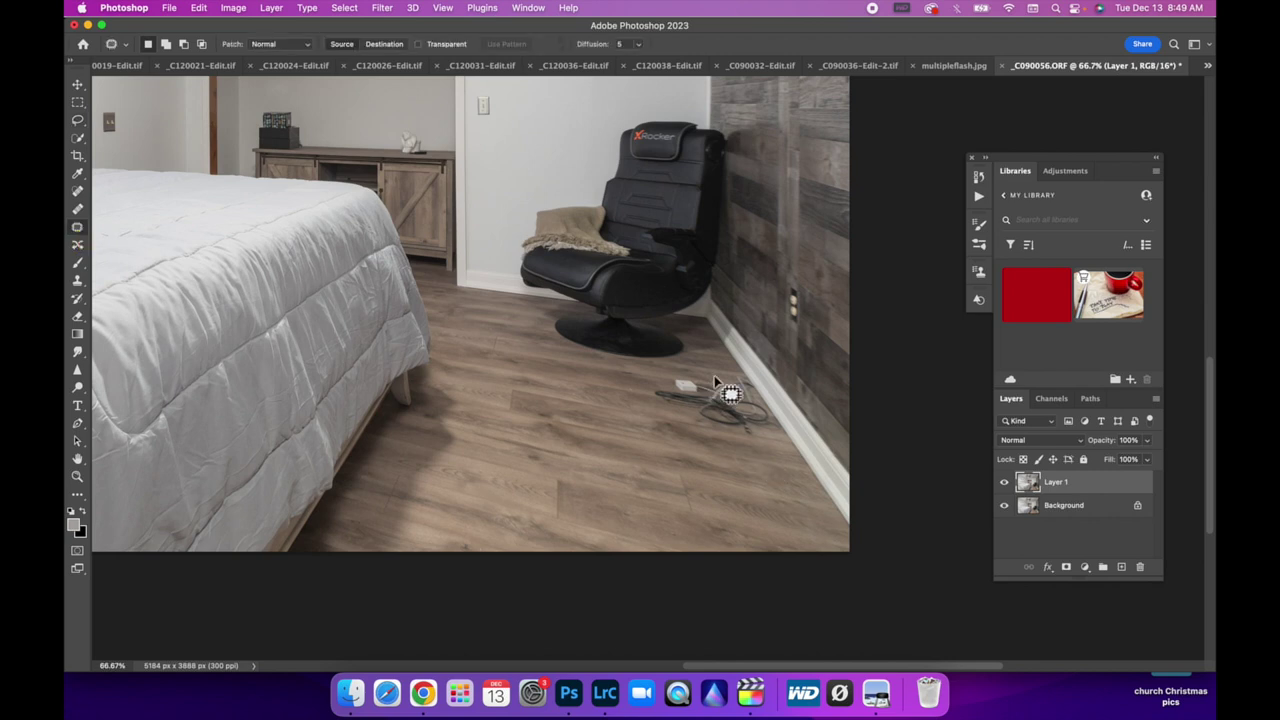
pyautogui.moveTo(740, 372)
pyautogui.mouseDown()
pyautogui.moveTo(682, 368)
pyautogui.moveTo(648, 406)
pyautogui.moveTo(731, 461)
pyautogui.moveTo(766, 448)
pyautogui.moveTo(786, 418)
pyautogui.moveTo(742, 370)
pyautogui.mouseUp()
pyautogui.moveTo(758, 456); pyautogui.dragTo(795, 511)
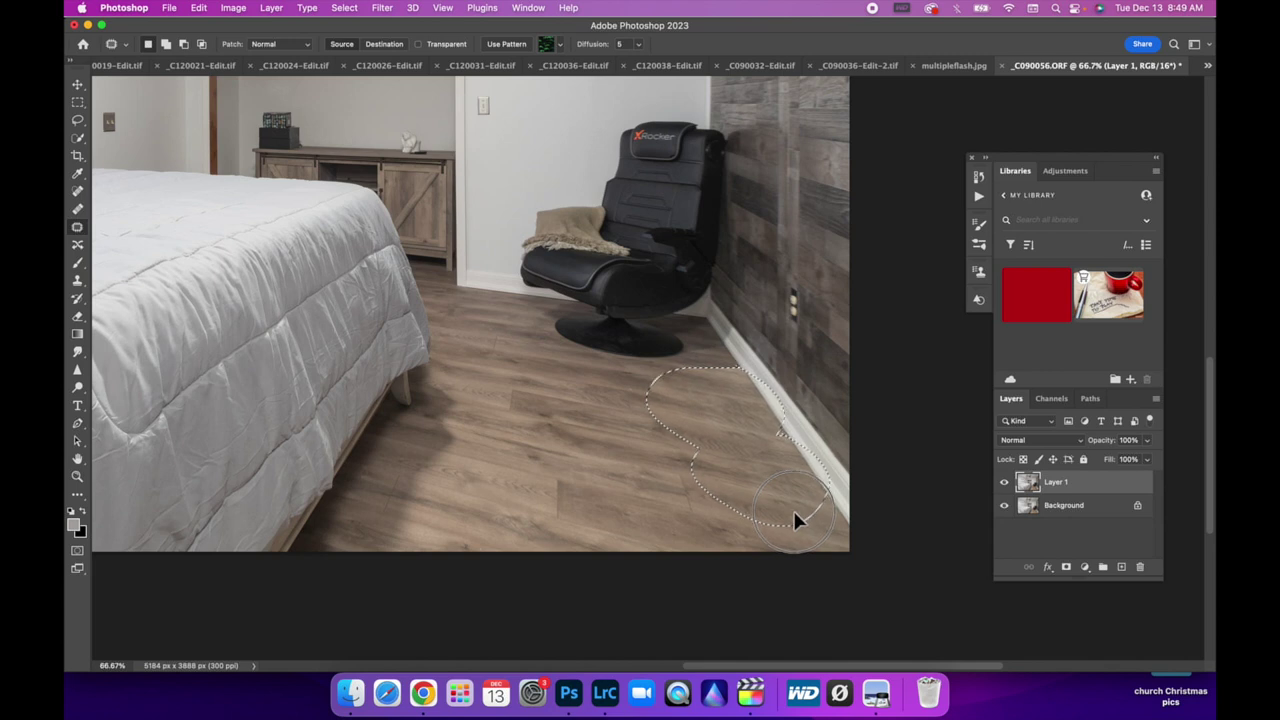
pyautogui.press('super+d')
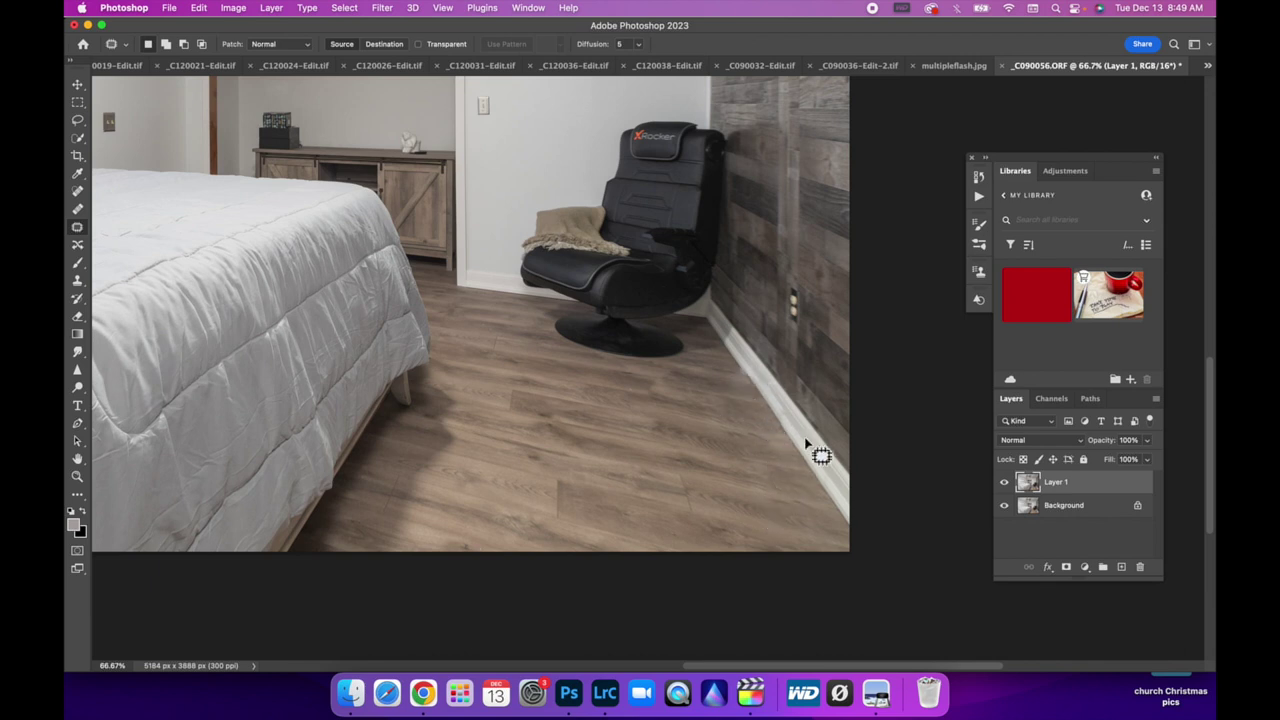
# Step: Compare Layer 1 with the original, outline a leftover spot, then undo the patch
pyautogui.click(1005, 483)
pyautogui.click(1005, 483)
pyautogui.moveTo(751, 385)
pyautogui.mouseDown()
pyautogui.moveTo(758, 373)
pyautogui.moveTo(767, 497)
pyautogui.mouseUp()
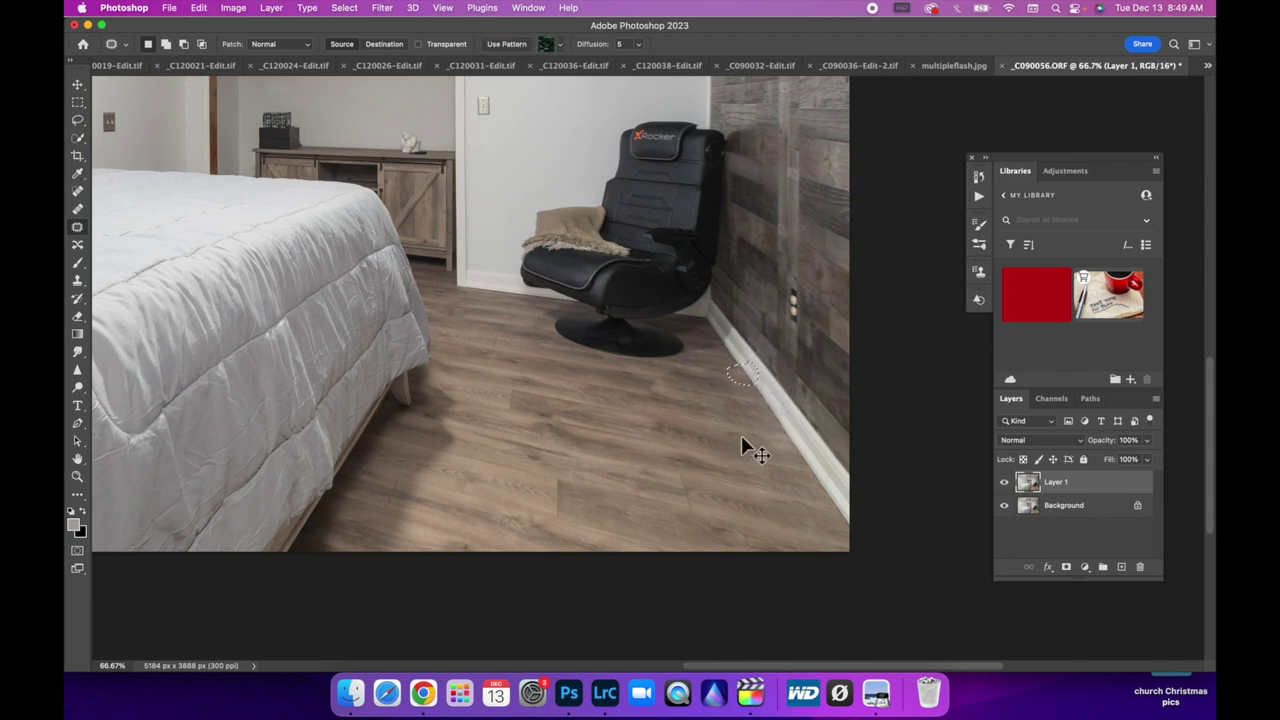
pyautogui.press('super+comma')
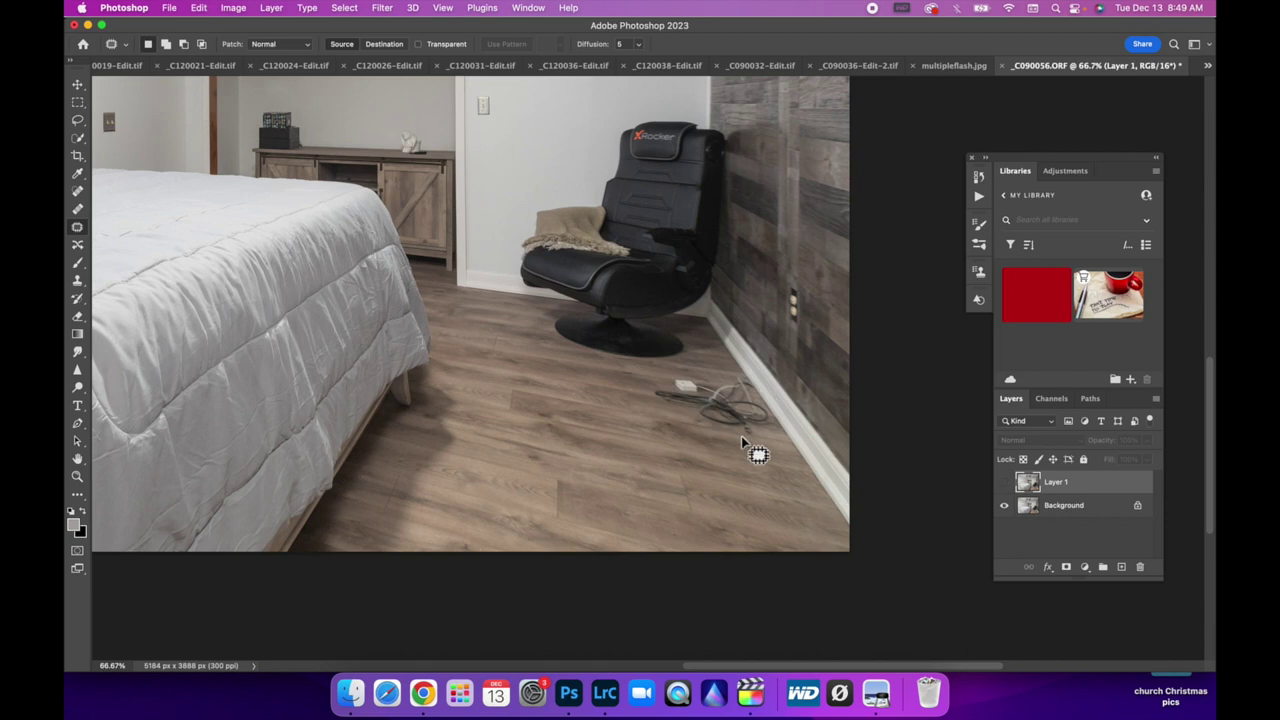
# Step: Clone clean floor over the cable and plug with a size-175 Clone Stamp brush
pyautogui.click(77, 283)
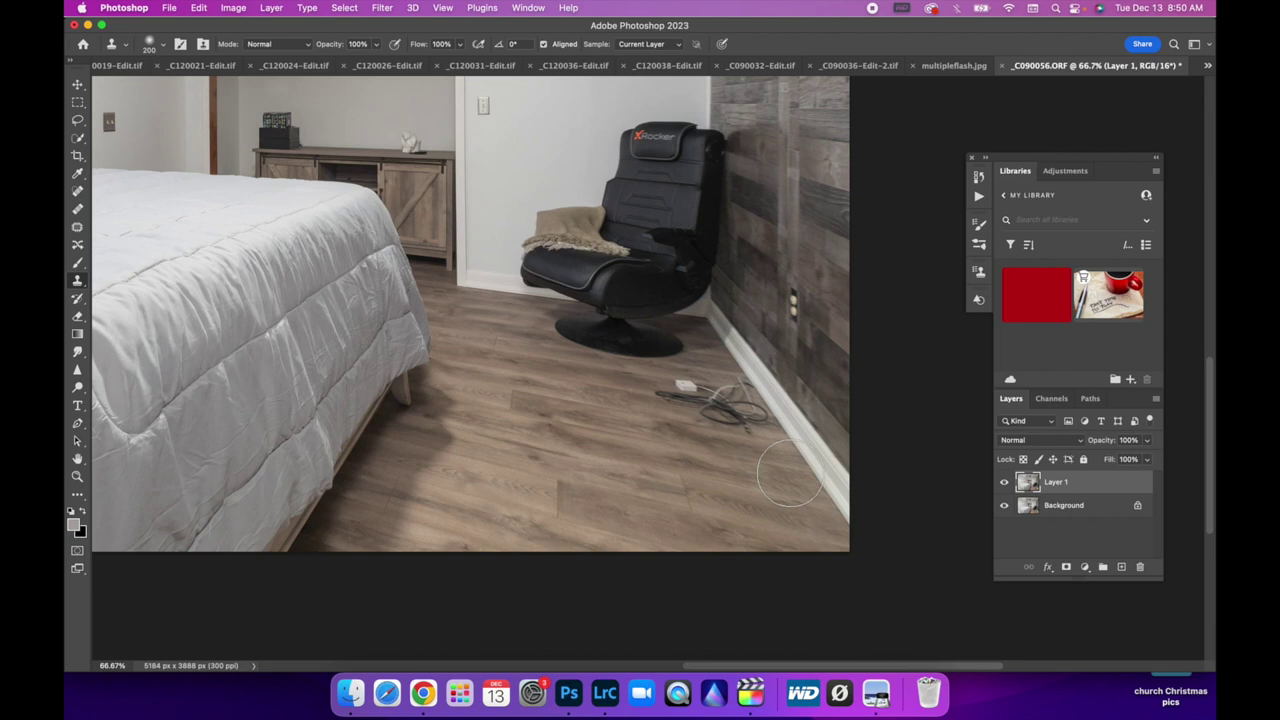
pyautogui.press('[')
pyautogui.keyDown('alt'); pyautogui.click(806, 489); pyautogui.keyUp('alt')
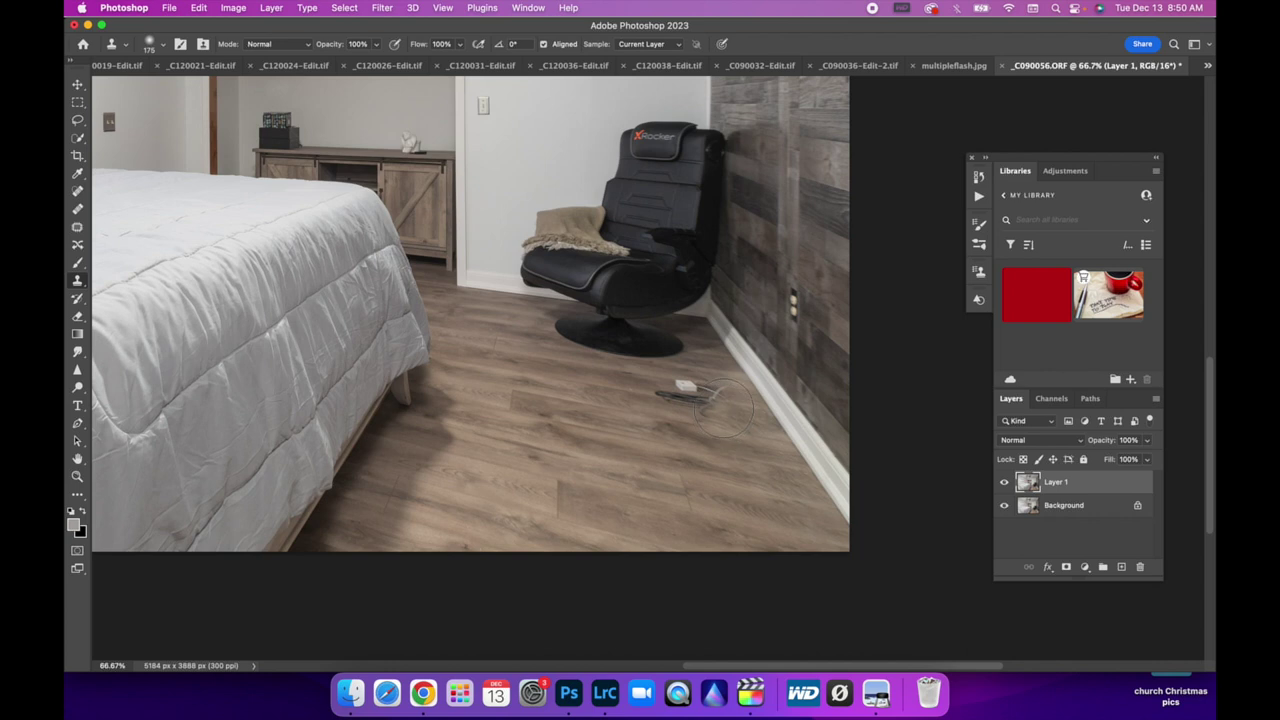
pyautogui.moveTo(720, 397); pyautogui.dragTo(684, 389)
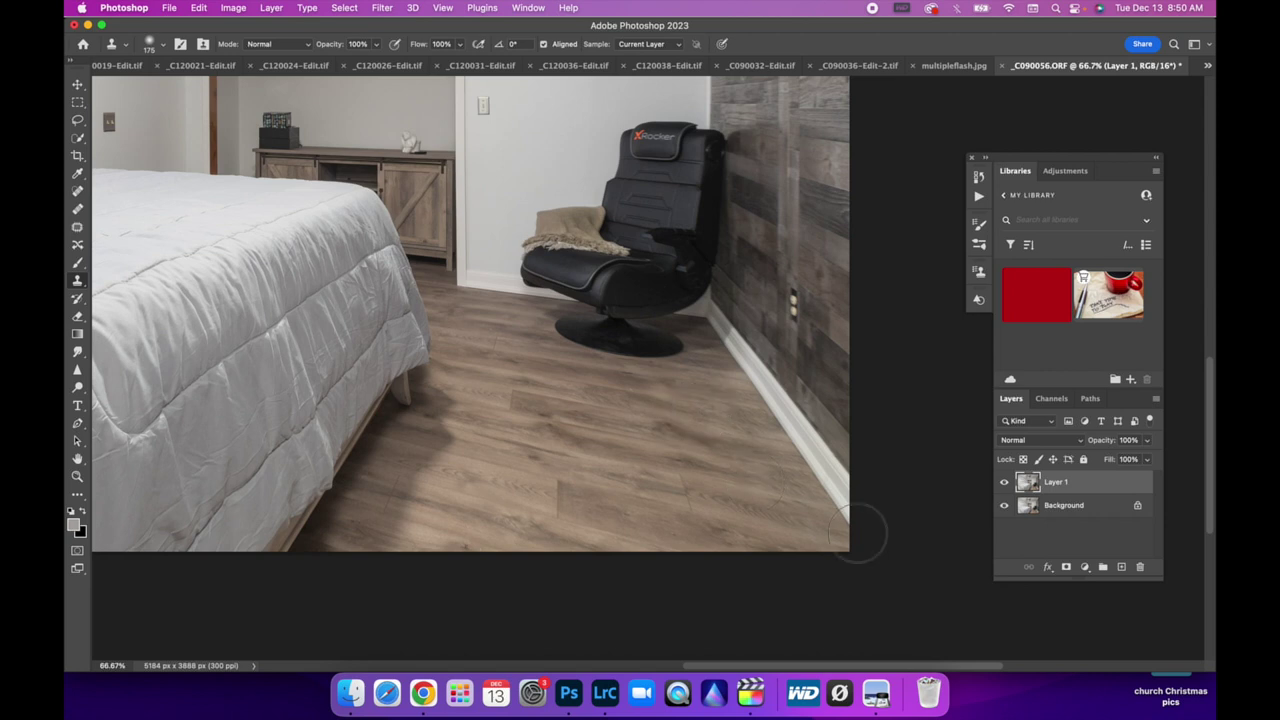
# Step: Compare the full photo with and without Layer 1's cable retouching
pyautogui.click(1005, 483)
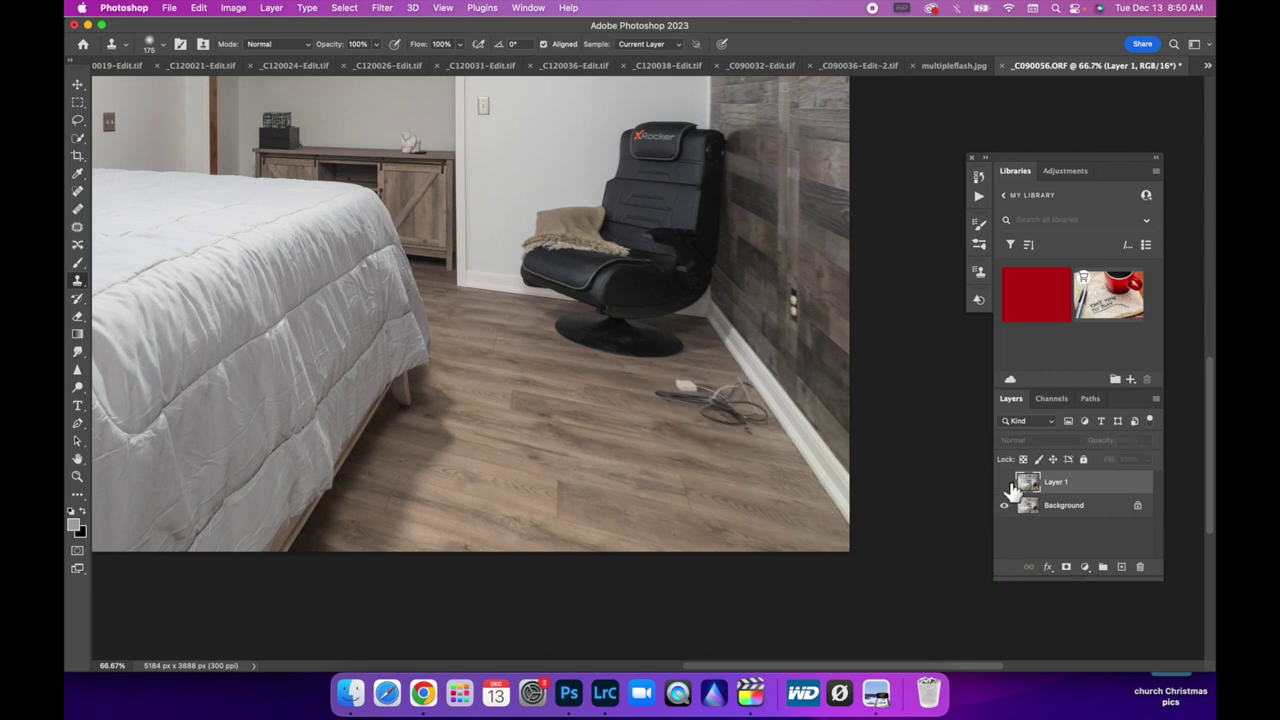
pyautogui.click(1005, 483)
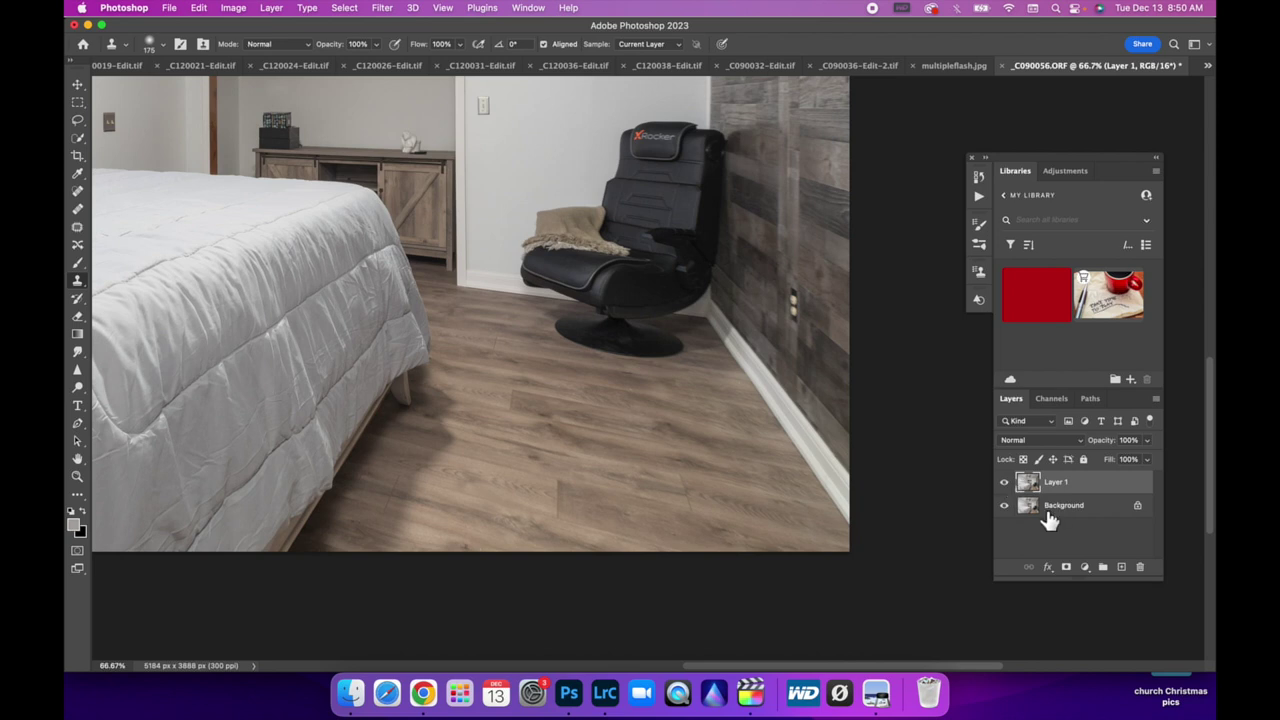
pyautogui.press('super+minus')
pyautogui.press('super+minus')
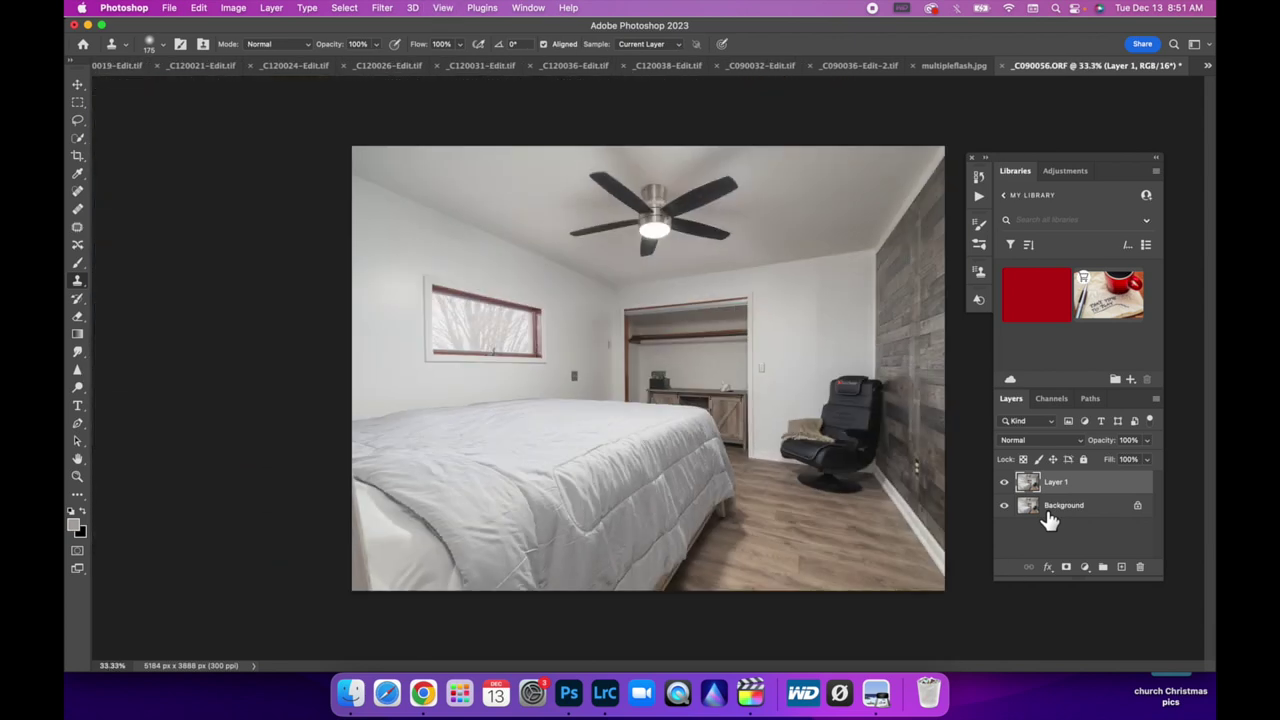
pyautogui.click(1005, 482)
pyautogui.click(1005, 482)
pyautogui.click(1005, 482)
pyautogui.click(1005, 482)
# Step: Flatten the image to a single Background layer, save it as _C090054-Edit-2.tif, and return to Lightroom
pyautogui.rightClick(1111, 508)
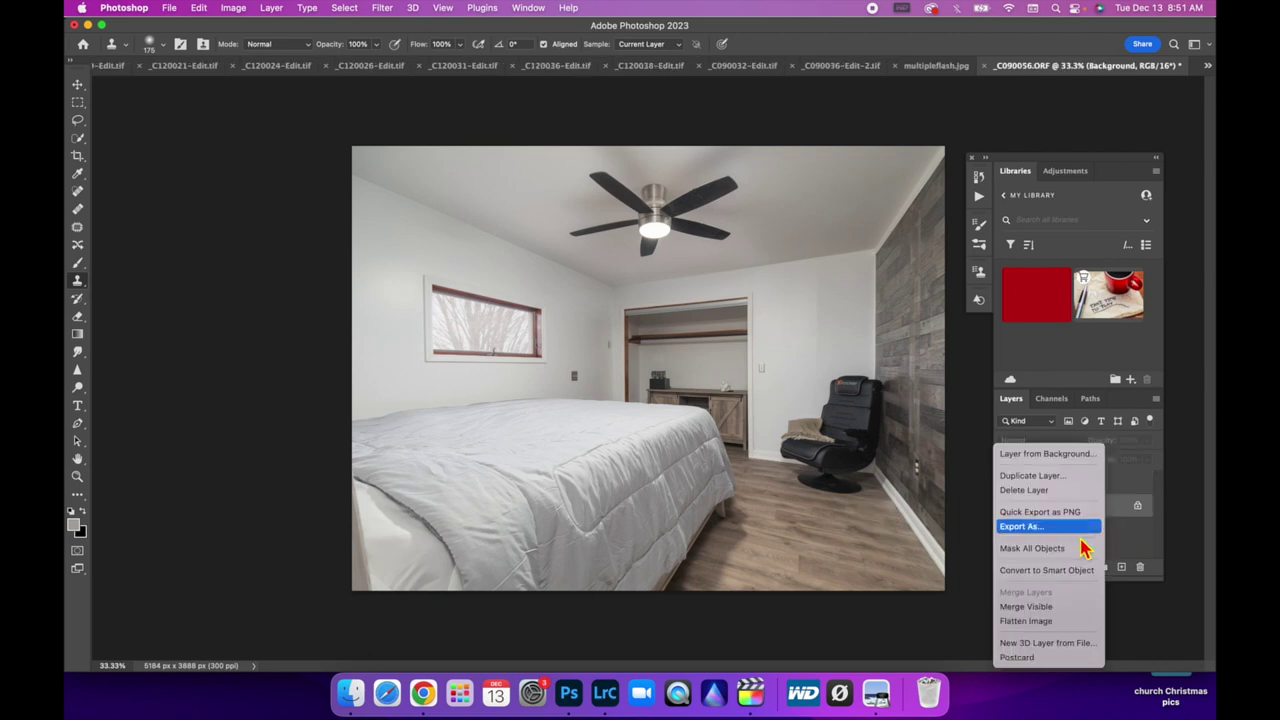
pyautogui.click(1040, 622)
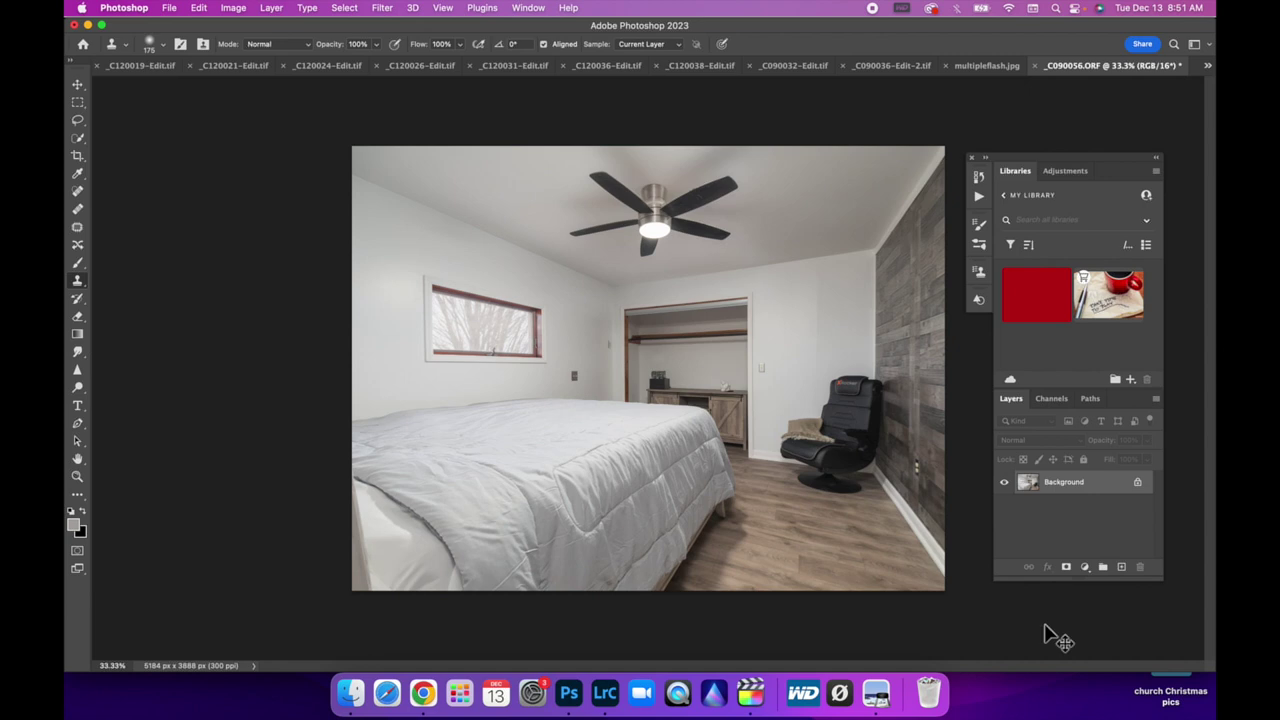
pyautogui.press('super+s')
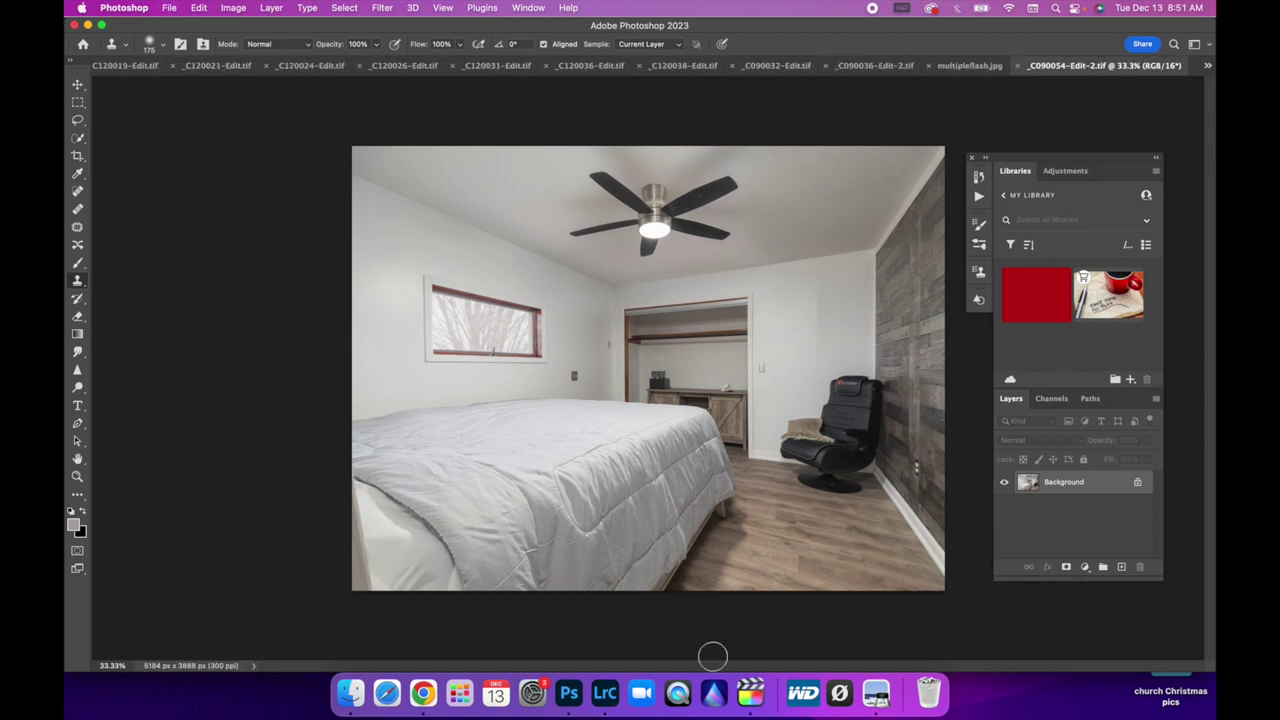
pyautogui.click(605, 695)
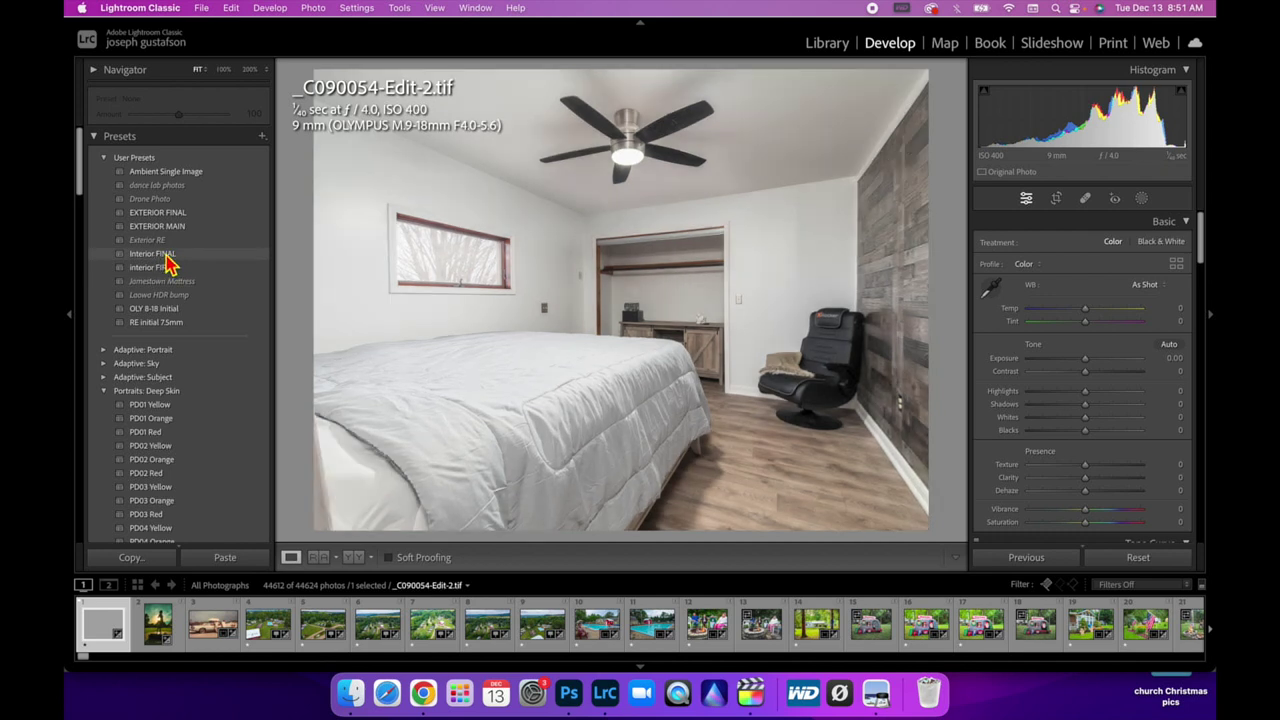
# Step: Apply the Interior FINAL preset to _C090054-Edit-2.tif, then set Vibrance +27, Exposure +0.20 and Shadows +43
pyautogui.click(165, 254)
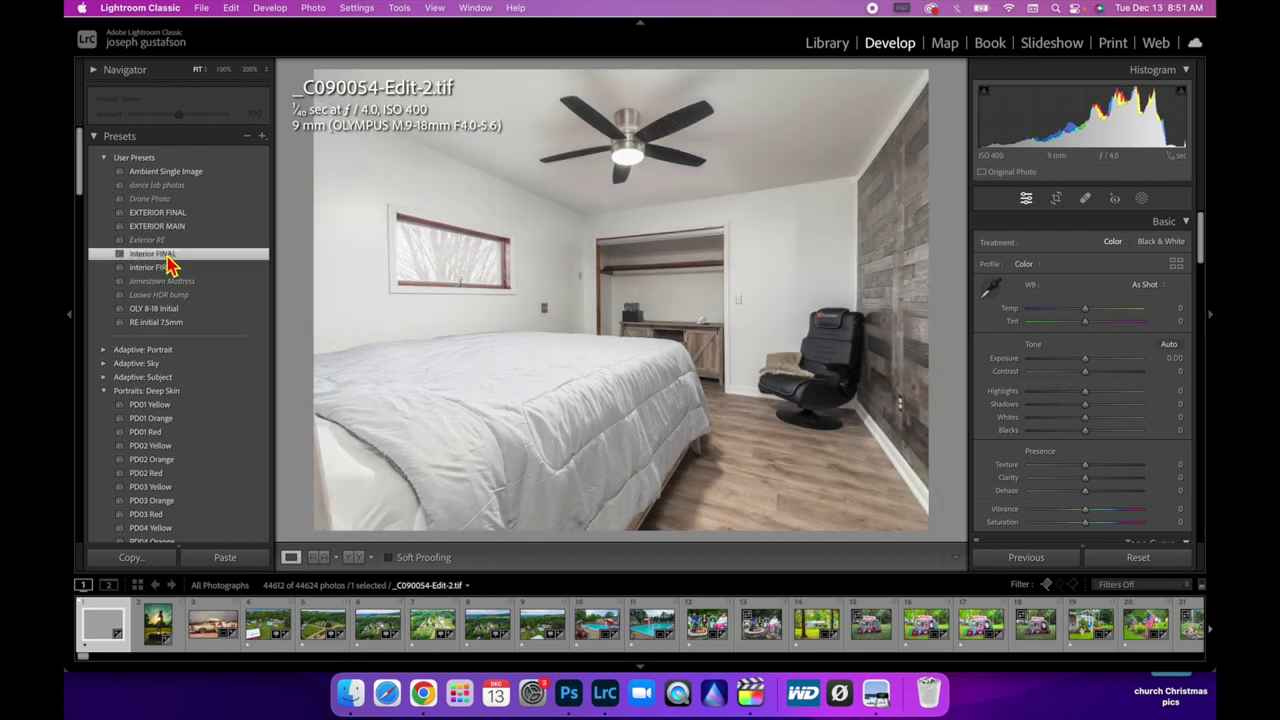
pyautogui.click(1112, 513)
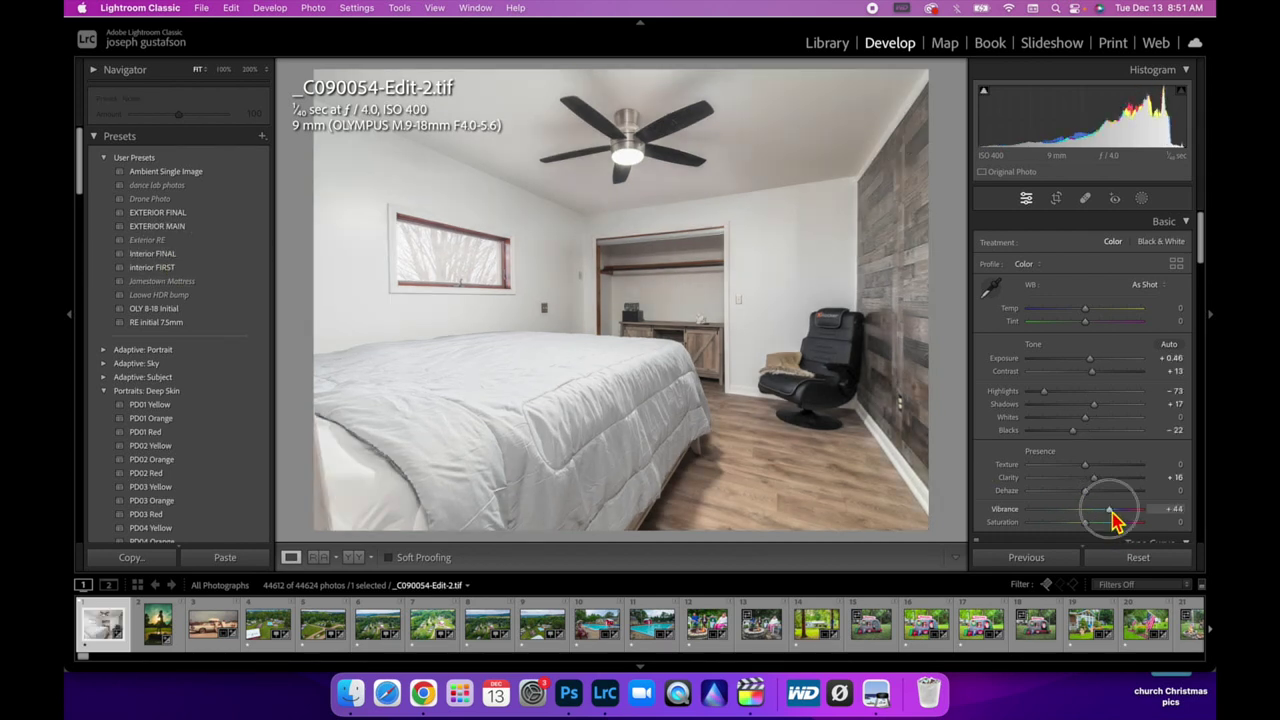
pyautogui.moveTo(1111, 510)
pyautogui.mouseDown()
pyautogui.moveTo(1148, 514)
pyautogui.moveTo(1101, 513)
pyautogui.mouseUp()
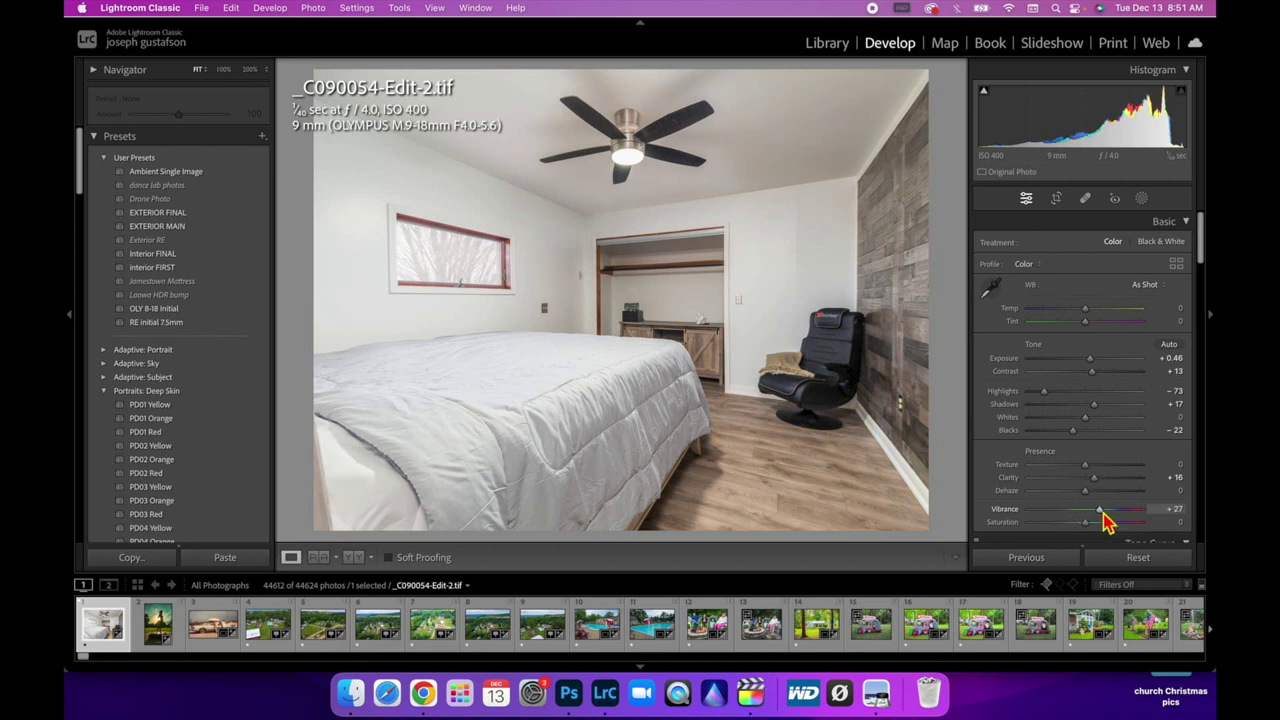
pyautogui.moveTo(1140, 115); pyautogui.dragTo(1122, 115)
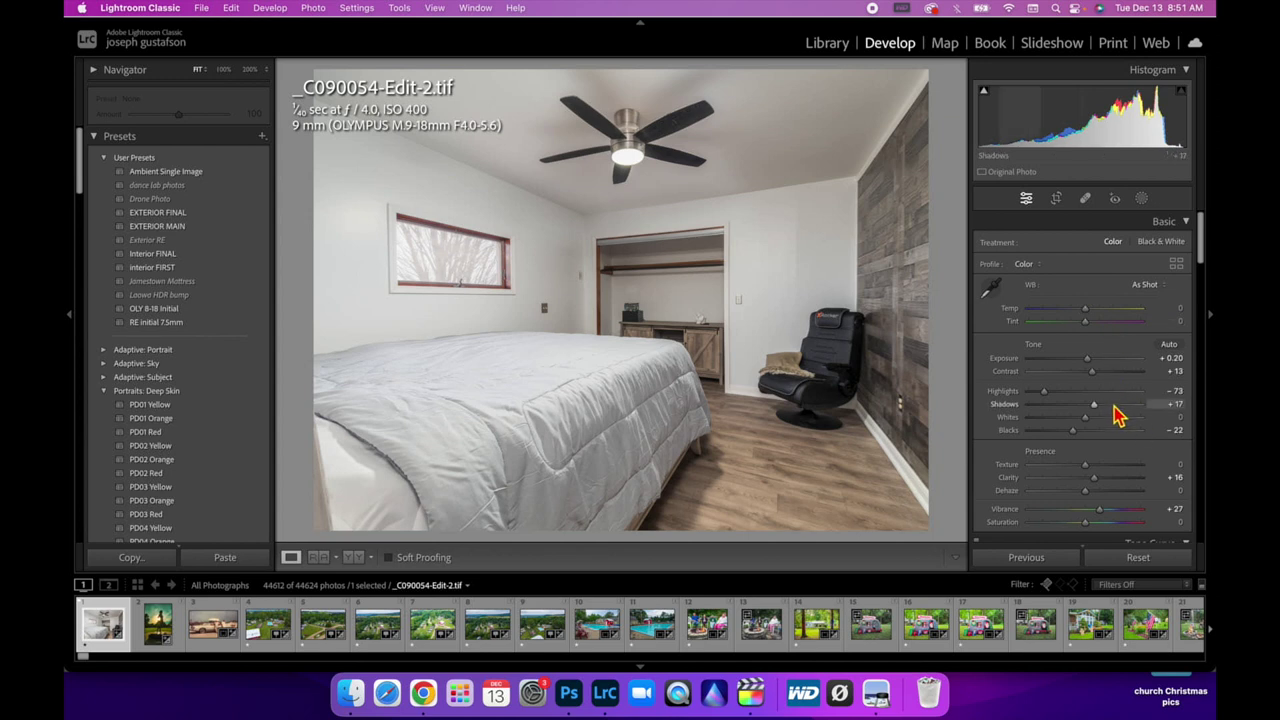
pyautogui.moveTo(1112, 406); pyautogui.dragTo(1117, 405)
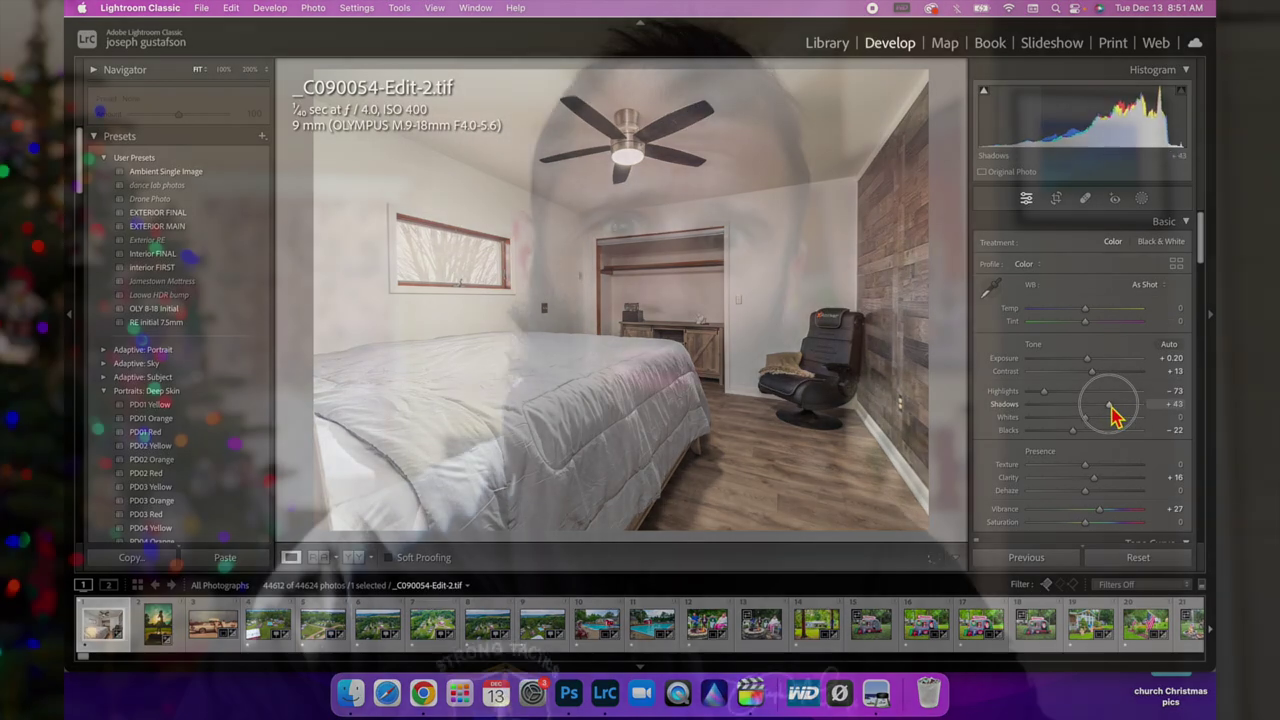